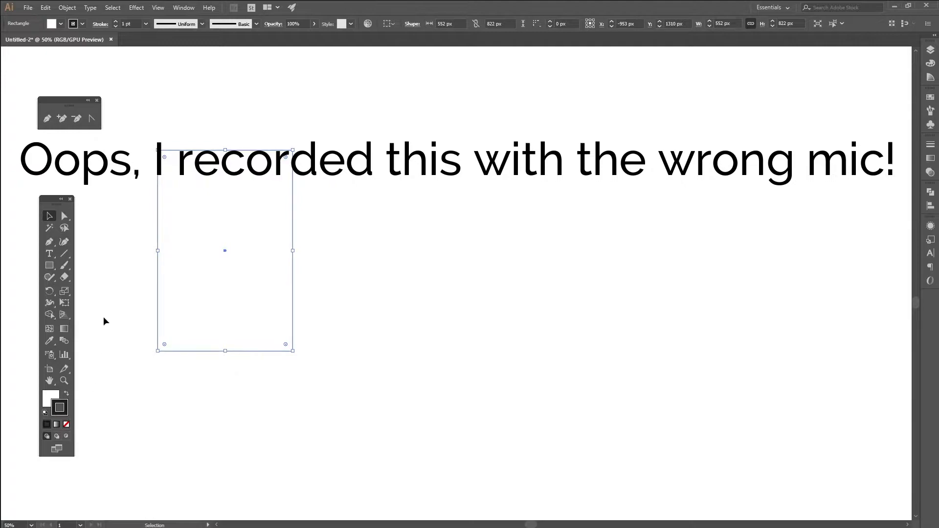
- Place two copies of the tall rectangle in a row beside it and widen the middle copy to about 1276 px
{"action": "mouse_move", "coordinate": [172, 237]}
{"action": "left_mouse_down"}
{"action": "mouse_move", "coordinate": [168, 218]}
{"action": "mouse_move", "coordinate": [160, 225]}
{"action": "left_mouse_up"}
{"action": "left_click", "coordinate": [466, 334]}
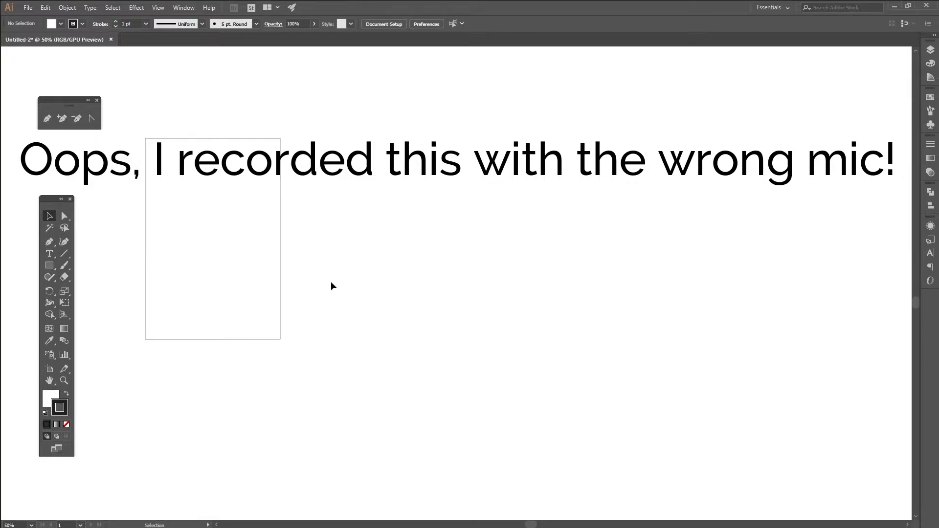
{"action": "left_click_drag", "start_coordinate": [232, 259], "coordinate": [790, 282]}
{"action": "left_click", "coordinate": [724, 336]}
{"action": "left_click", "coordinate": [423, 294]}
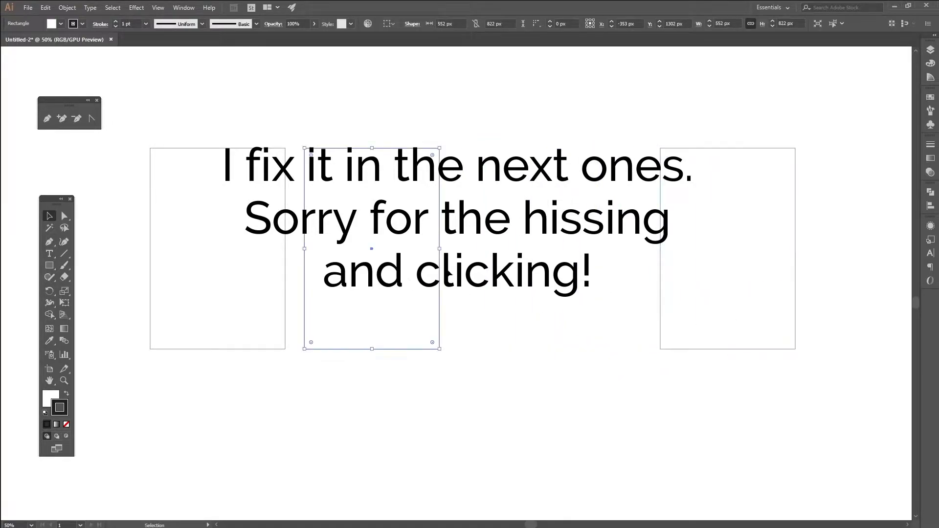
{"action": "left_click_drag", "start_coordinate": [442, 250], "coordinate": [617, 254]}
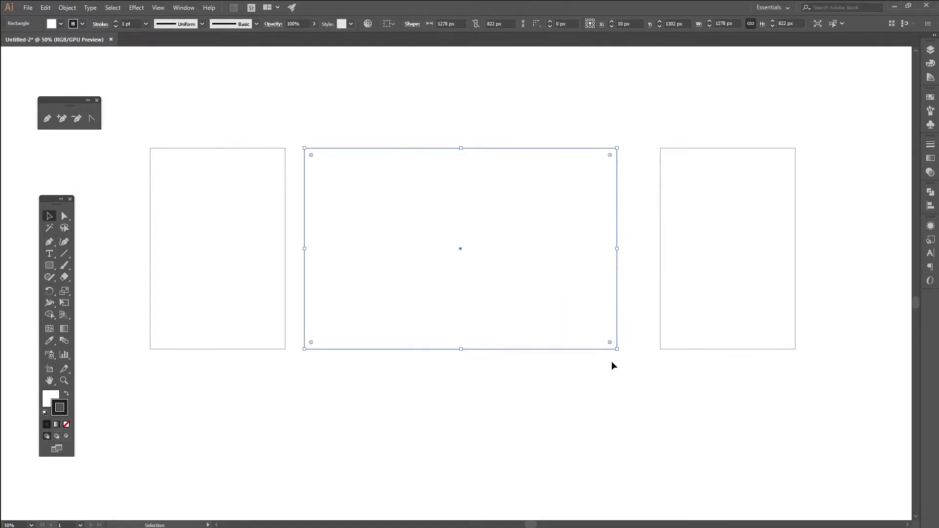
{"action": "left_click", "coordinate": [578, 388]}
{"action": "left_click_drag", "start_coordinate": [607, 446], "coordinate": [512, 409]}
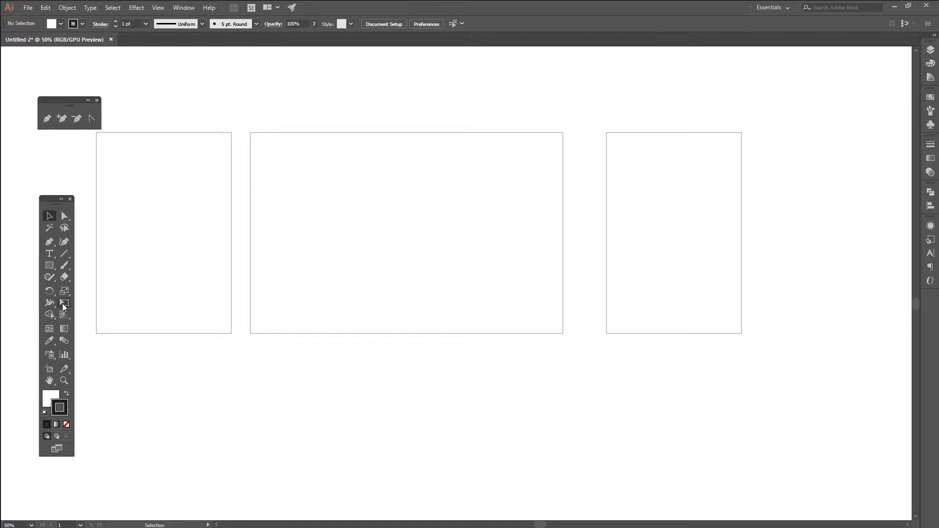
- Draw a rectangle about 312 × 544 px over the wide rectangle's lower edge and flank it with two narrower rectangles
{"action": "left_click", "coordinate": [49, 265]}
{"action": "mouse_move", "coordinate": [351, 256]}
{"action": "left_mouse_down"}
{"action": "mouse_move", "coordinate": [426, 419]}
{"action": "mouse_move", "coordinate": [436, 400]}
{"action": "mouse_move", "coordinate": [427, 390]}
{"action": "left_mouse_up"}
{"action": "left_click", "coordinate": [49, 215]}
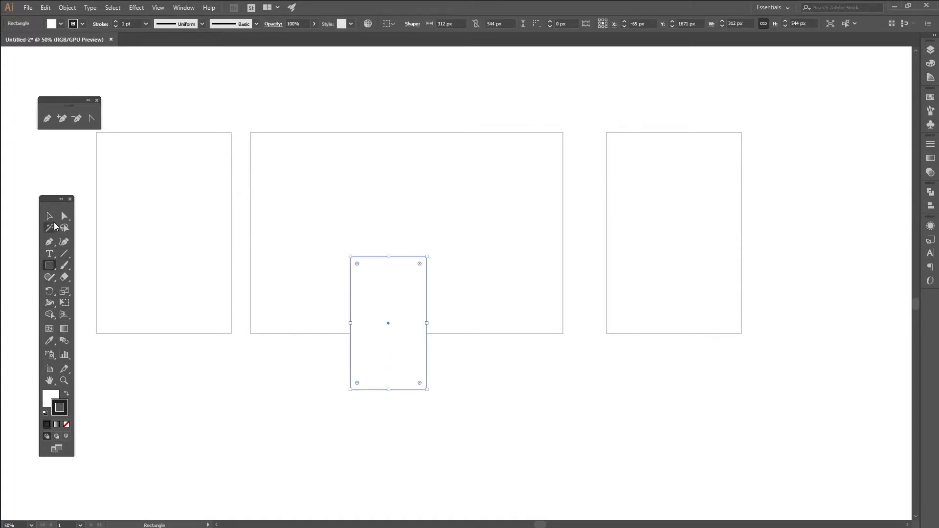
{"action": "left_click_drag", "start_coordinate": [411, 356], "coordinate": [321, 350]}
{"action": "left_click", "coordinate": [479, 348]}
{"action": "left_click", "coordinate": [571, 429]}
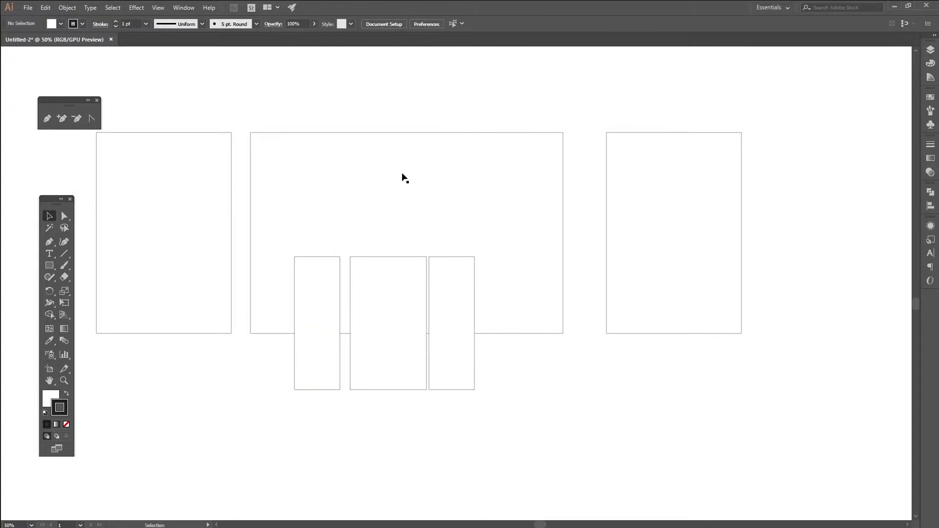
- Start a 3D Extrude & Bevel effect on the left tall rectangle with preview enabled and an extrude depth of about 83 pt
{"action": "left_click_drag", "start_coordinate": [160, 378], "coordinate": [155, 409]}
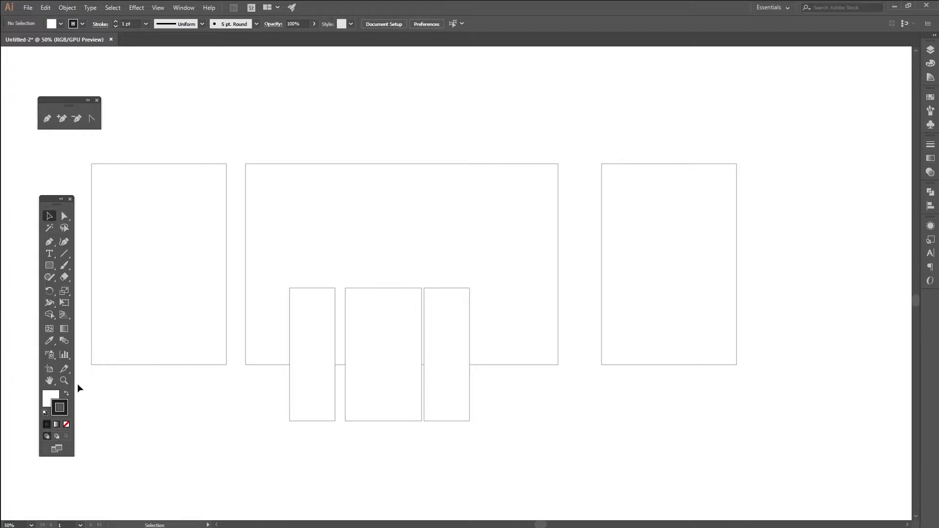
{"action": "left_click", "coordinate": [64, 380]}
{"action": "left_click", "coordinate": [319, 360], "text": "alt"}
{"action": "left_click_drag", "start_coordinate": [560, 266], "coordinate": [495, 338]}
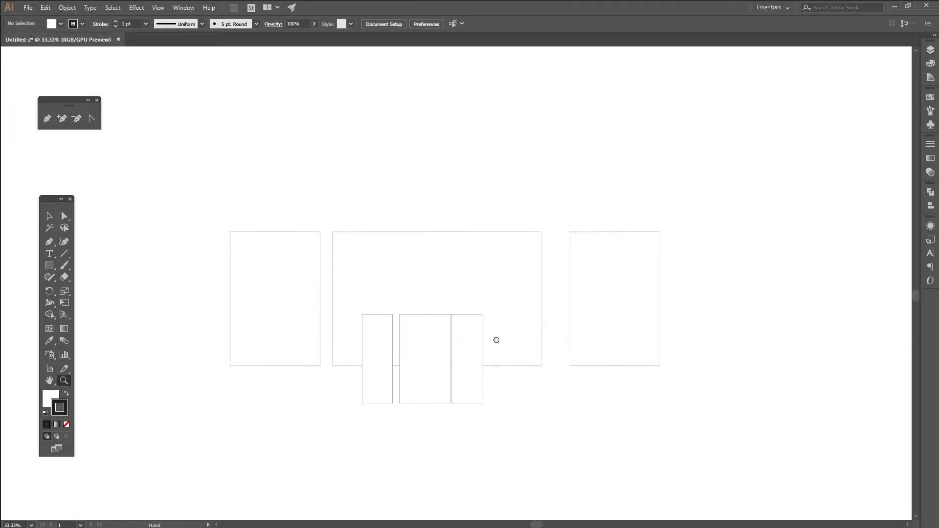
{"action": "left_click_drag", "start_coordinate": [585, 441], "coordinate": [507, 411]}
{"action": "left_click", "coordinate": [50, 217]}
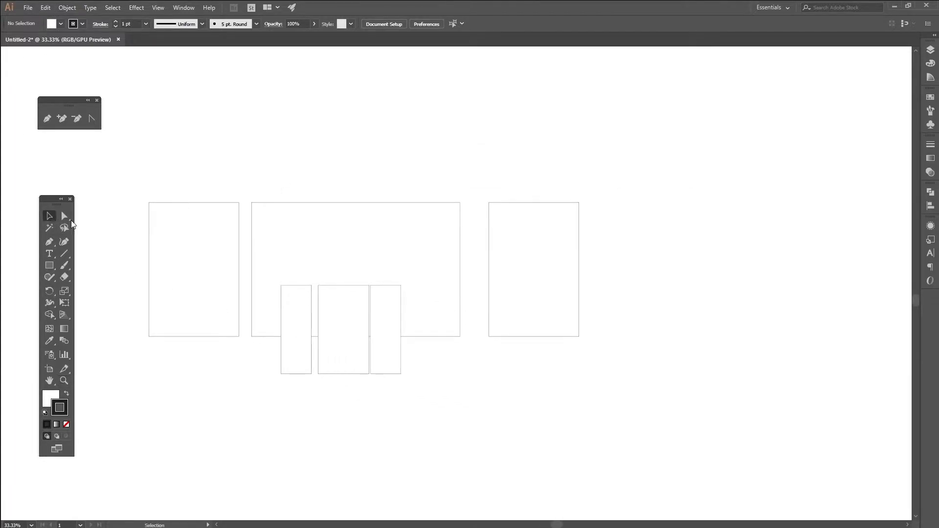
{"action": "left_click", "coordinate": [238, 212]}
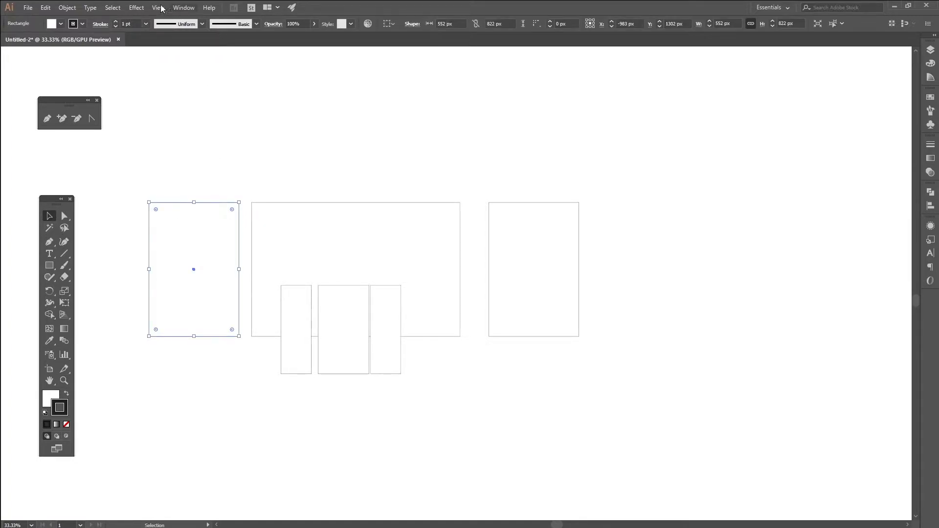
{"action": "left_click", "coordinate": [135, 9]}
{"action": "left_click", "coordinate": [140, 27]}
{"action": "left_click_drag", "start_coordinate": [312, 237], "coordinate": [743, 261]}
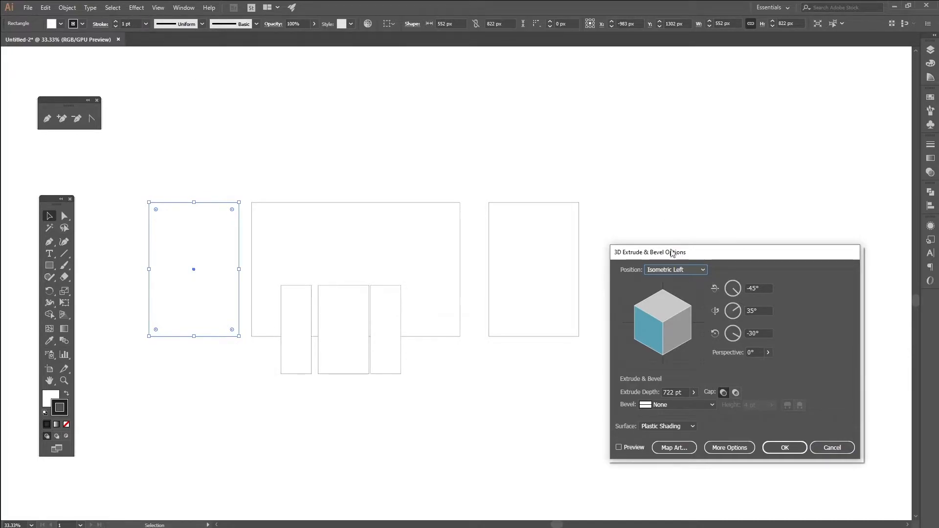
{"action": "left_click", "coordinate": [627, 449]}
{"action": "left_click", "coordinate": [692, 393]}
{"action": "left_click", "coordinate": [694, 392]}
{"action": "left_click_drag", "start_coordinate": [665, 406], "coordinate": [659, 410]}
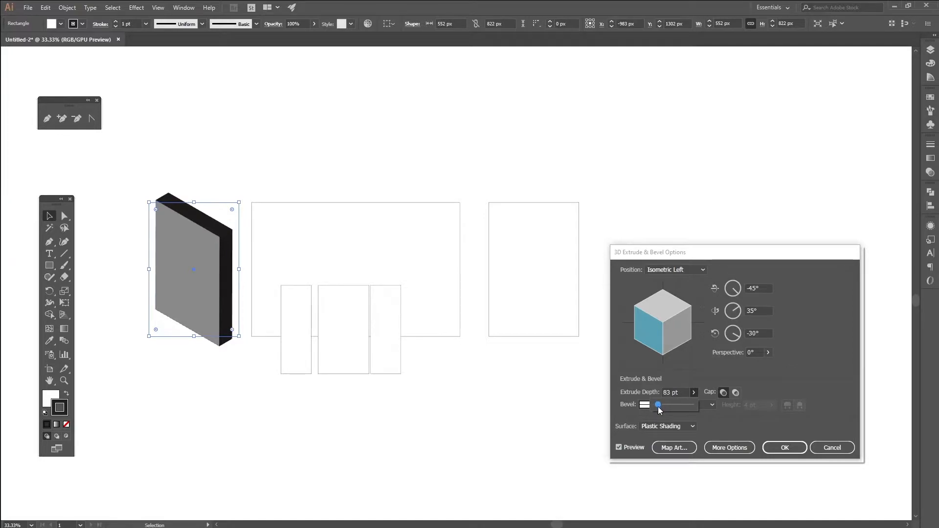
- Set the extrusion's position to Isometric Right, try other depths, and apply the effect with a depth of 83 pt
{"action": "left_click", "coordinate": [684, 270]}
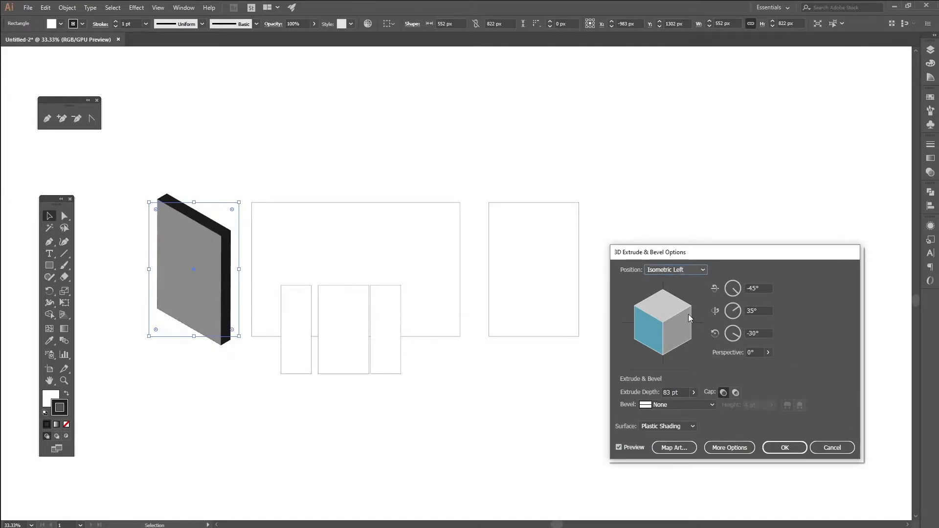
{"action": "left_click", "coordinate": [674, 440]}
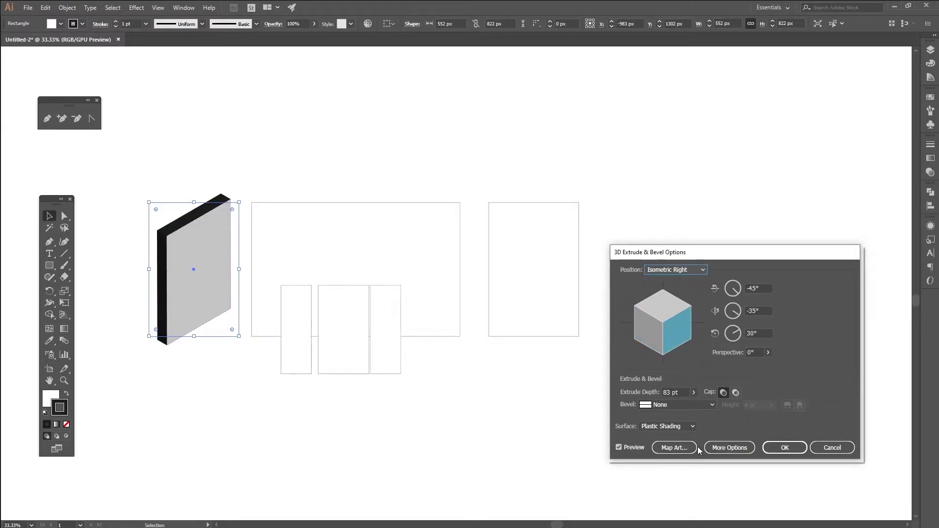
{"action": "left_click", "coordinate": [694, 392]}
{"action": "left_click_drag", "start_coordinate": [659, 407], "coordinate": [658, 406]}
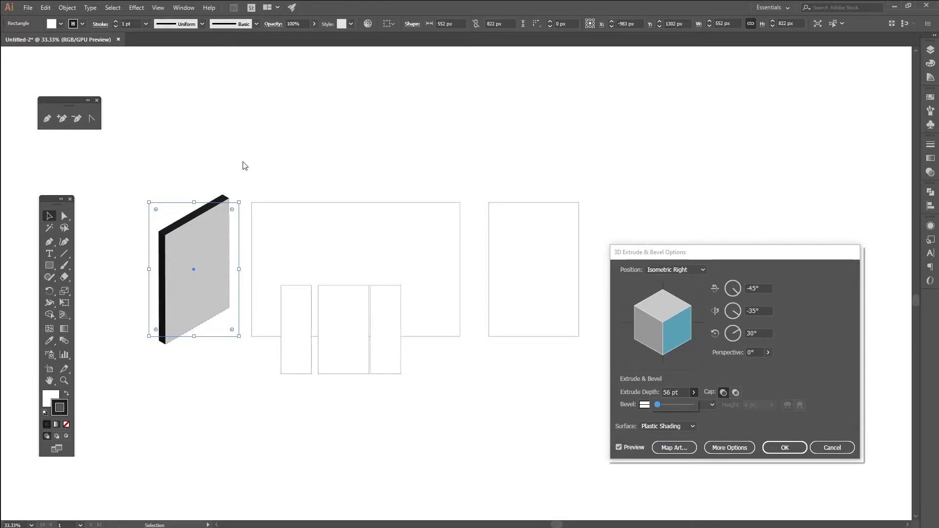
{"action": "left_click_drag", "start_coordinate": [676, 406], "coordinate": [685, 413]}
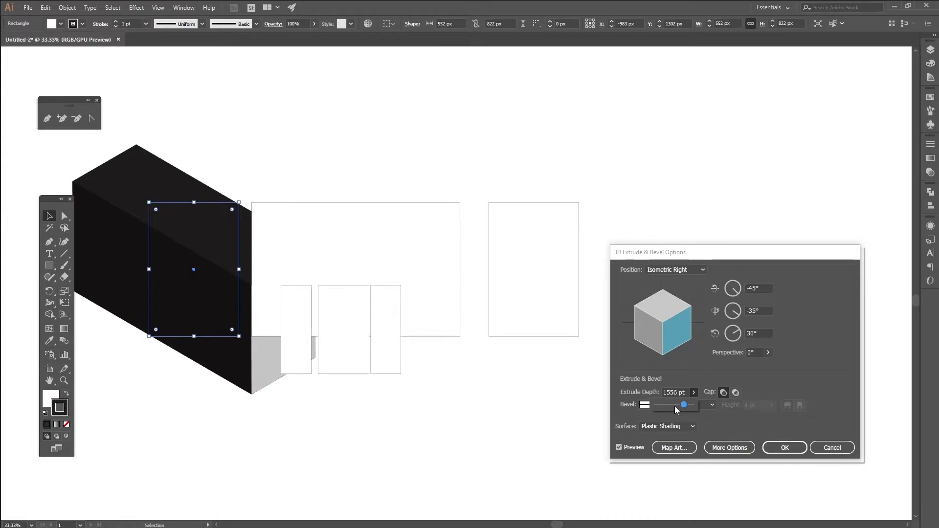
{"action": "left_click_drag", "start_coordinate": [675, 407], "coordinate": [660, 407]}
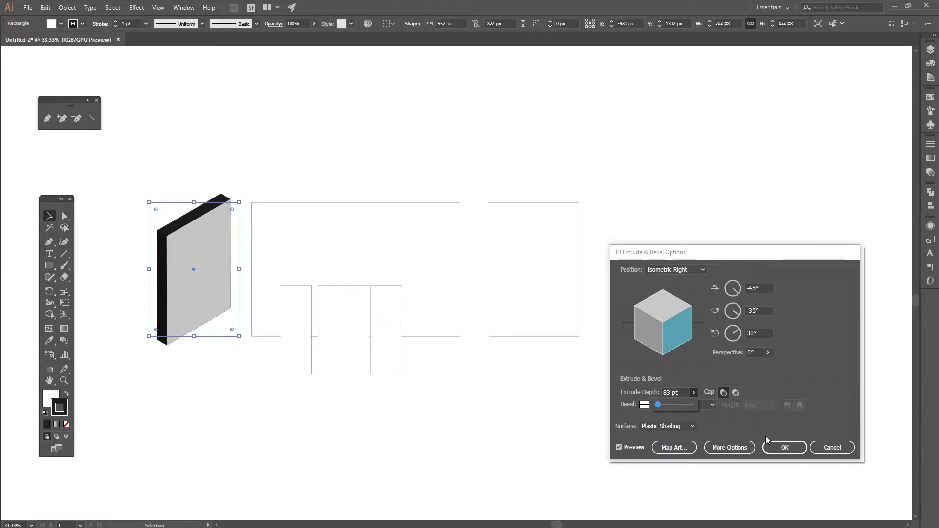
{"action": "left_click", "coordinate": [776, 447]}
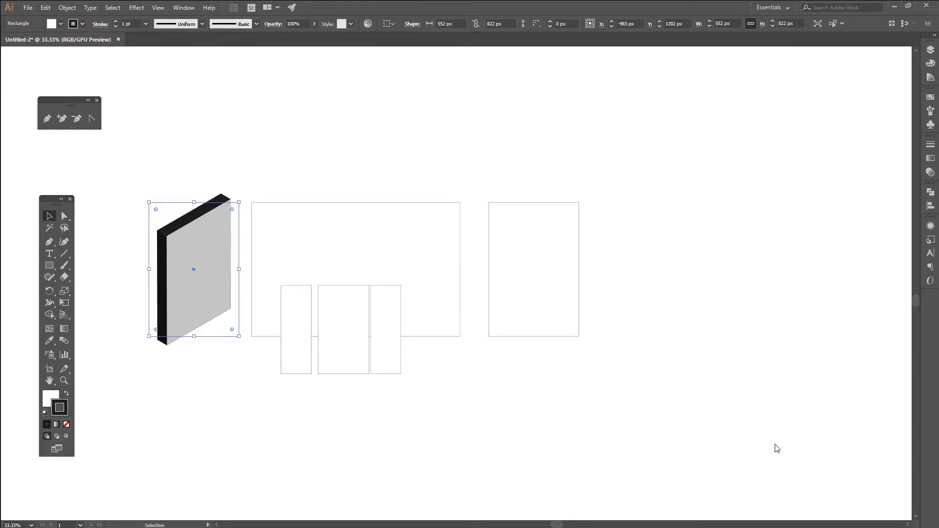
- Replace the plain right rectangle with a copy of the extruded panel and move the original panel behind the wide rectangle's upper-left corner
{"action": "left_click", "coordinate": [511, 288]}
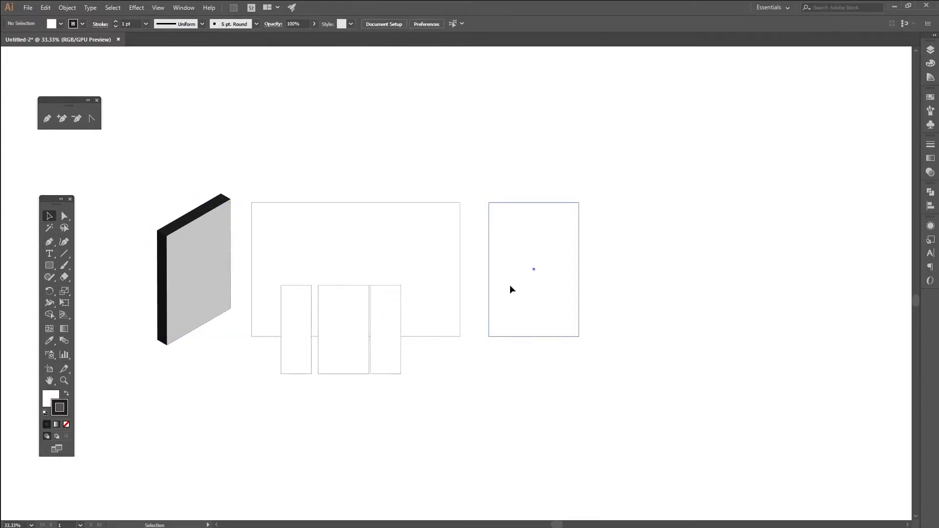
{"action": "key", "text": "Delete"}
{"action": "left_click_drag", "start_coordinate": [214, 294], "coordinate": [506, 383]}
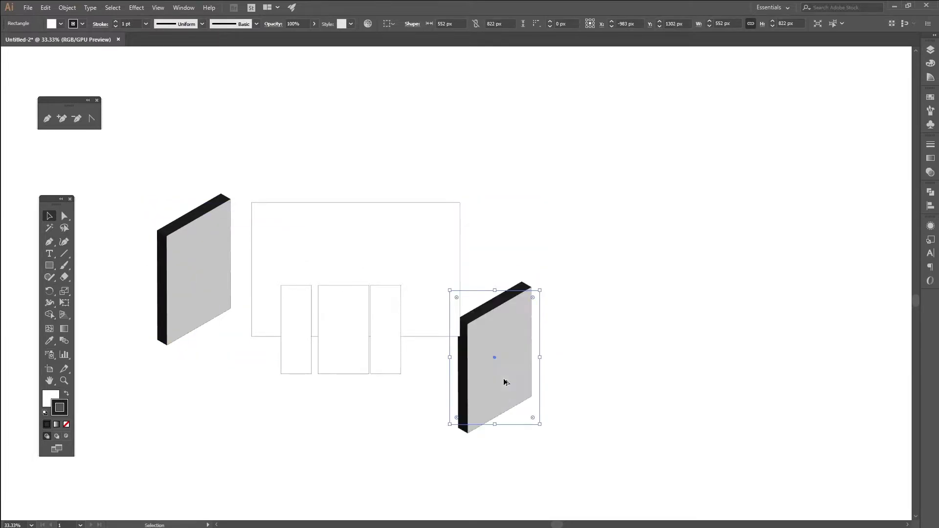
{"action": "left_click", "coordinate": [565, 275]}
{"action": "left_click_drag", "start_coordinate": [513, 313], "coordinate": [549, 232]}
{"action": "left_click_drag", "start_coordinate": [195, 256], "coordinate": [290, 186]}
{"action": "left_click", "coordinate": [466, 191]}
- Apply a 3D Extrude & Bevel effect to the wide rectangle using the Isometric Left position and an 83 pt depth
{"action": "left_click", "coordinate": [420, 239]}
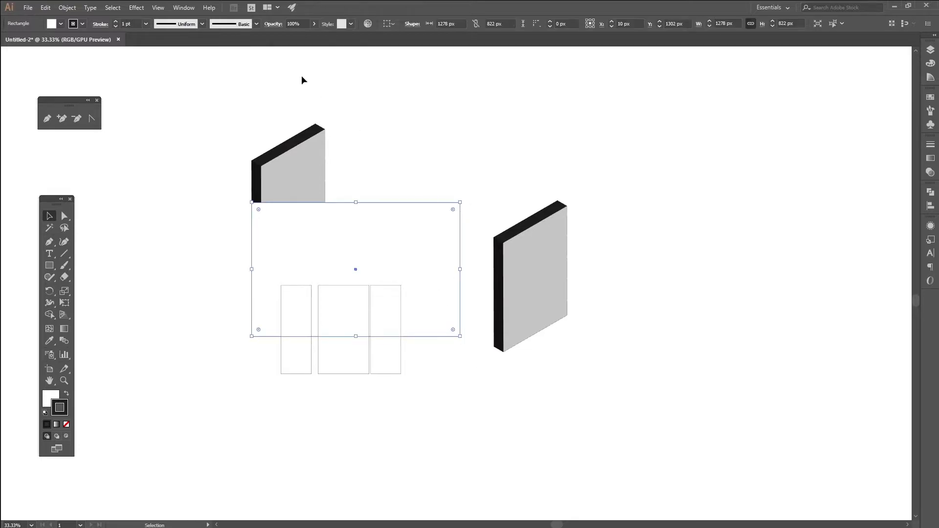
{"action": "left_click", "coordinate": [136, 8]}
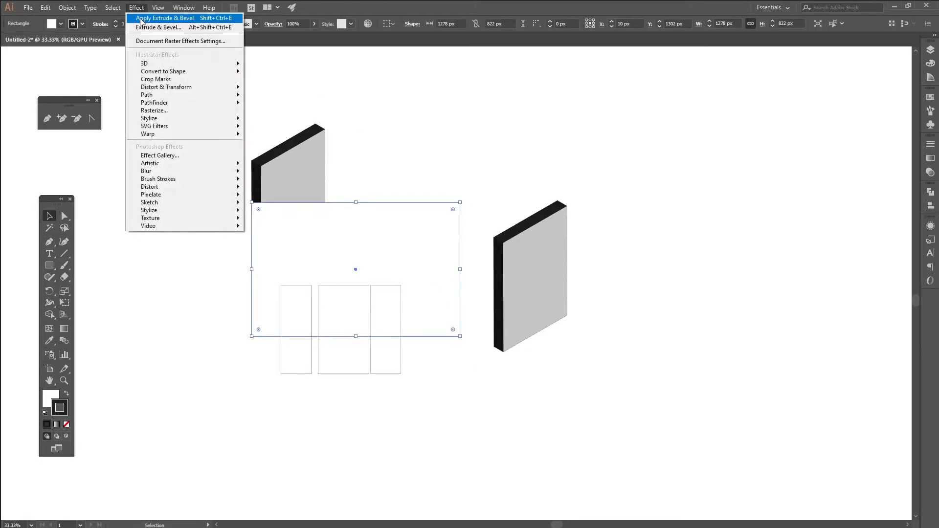
{"action": "left_click", "coordinate": [142, 28]}
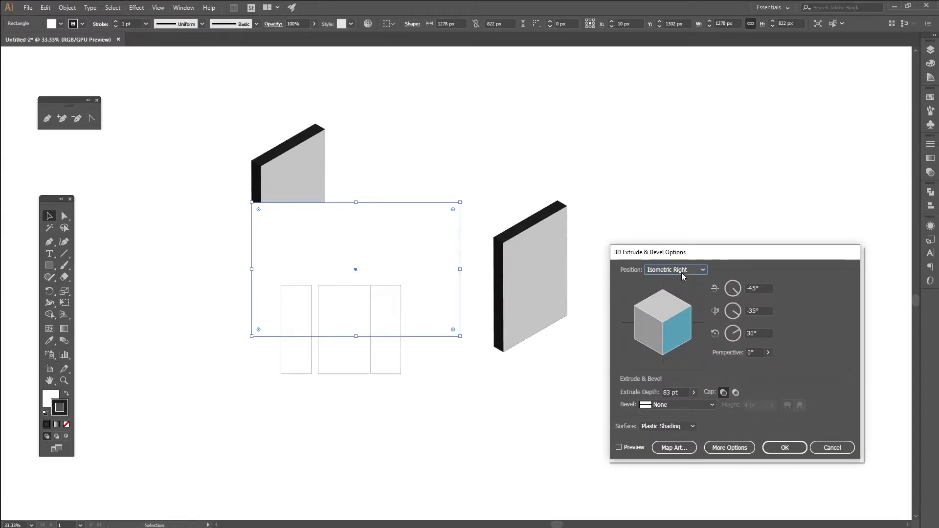
{"action": "left_click", "coordinate": [619, 447]}
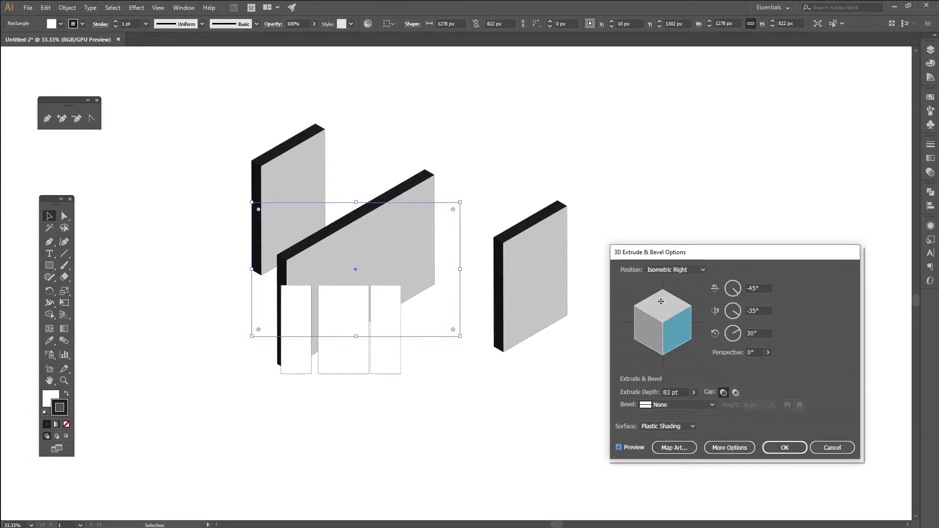
{"action": "left_click", "coordinate": [666, 271]}
{"action": "left_click", "coordinate": [659, 431]}
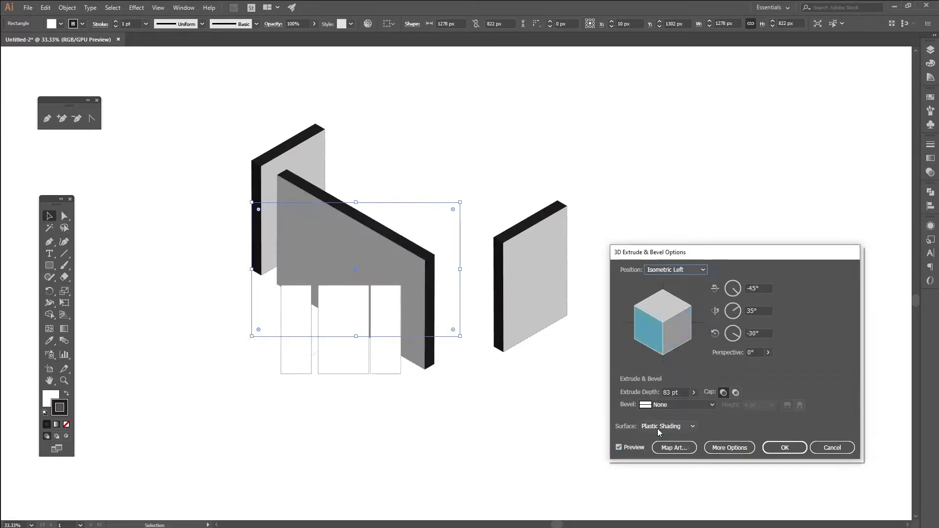
{"action": "left_click", "coordinate": [782, 448]}
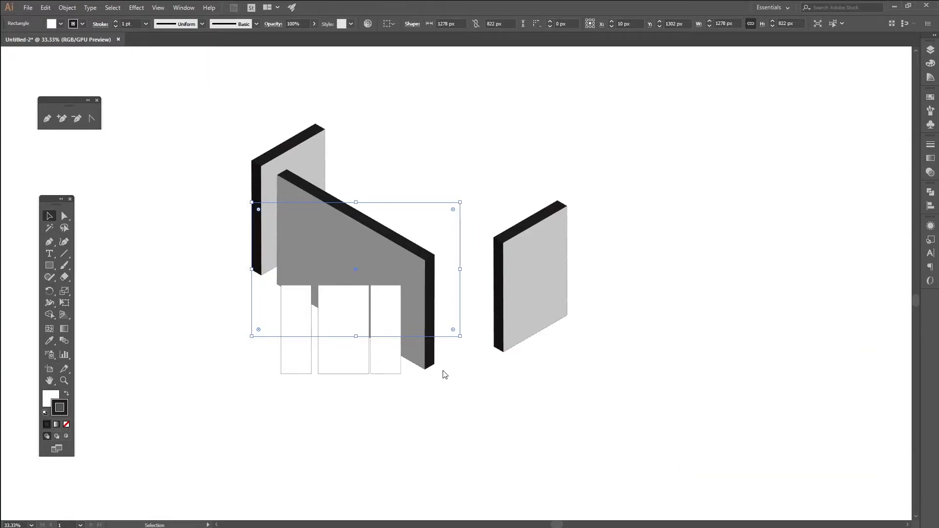
- Delete the three small plain rectangles in front of the wide extruded panel
{"action": "left_click", "coordinate": [396, 364]}
{"action": "left_click", "coordinate": [346, 361], "text": "shift"}
{"action": "left_click", "coordinate": [299, 352], "text": "shift"}
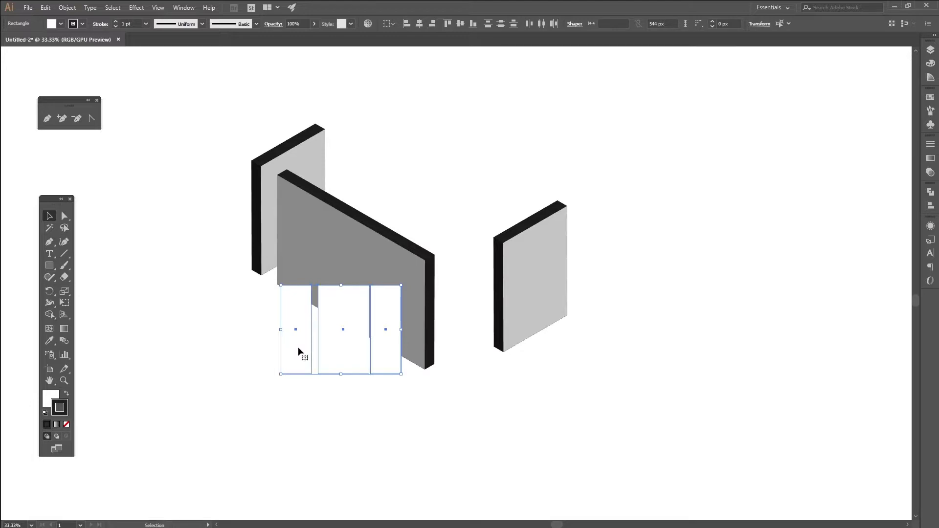
{"action": "left_click", "coordinate": [468, 401]}
{"action": "left_click", "coordinate": [397, 366]}
{"action": "left_click", "coordinate": [301, 356], "text": "shift"}
{"action": "key", "text": "Delete"}
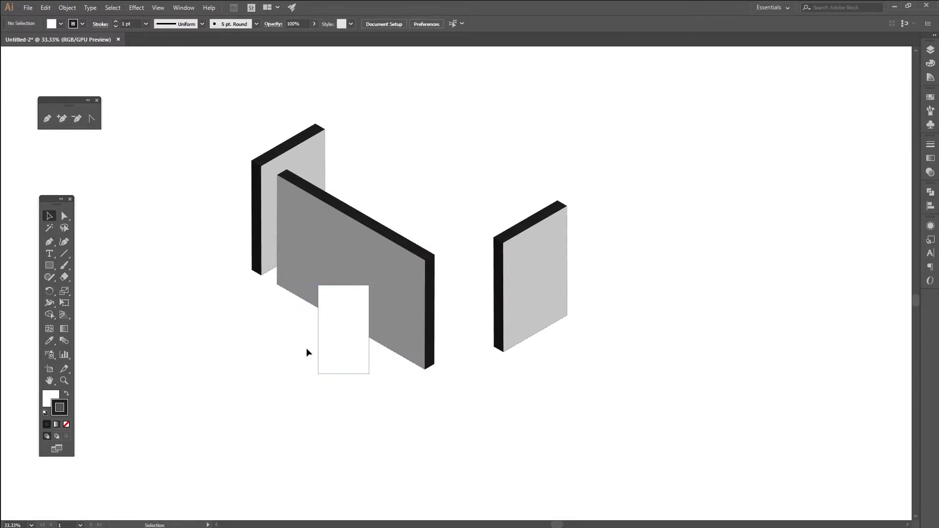
{"action": "left_click", "coordinate": [342, 353]}
{"action": "key", "text": "Delete"}
- Duplicate the three extruded panels toward the lower left and scale the copies down, making the side panels about 224 × 334 px
{"action": "left_click", "coordinate": [542, 295]}
{"action": "left_click", "coordinate": [397, 289], "text": "shift"}
{"action": "left_click", "coordinate": [272, 184], "text": "shift"}
{"action": "left_click_drag", "start_coordinate": [350, 284], "coordinate": [244, 399], "text": "alt"}
{"action": "left_click_drag", "start_coordinate": [471, 250], "coordinate": [389, 312], "text": "alt"}
{"action": "left_click", "coordinate": [360, 415]}
- Resize the small left-facing middle panel to about 327 × 607 px, making it narrower and taller
{"action": "left_click", "coordinate": [279, 364]}
{"action": "left_click_drag", "start_coordinate": [281, 339], "coordinate": [287, 295]}
{"action": "left_click_drag", "start_coordinate": [326, 343], "coordinate": [293, 344]}
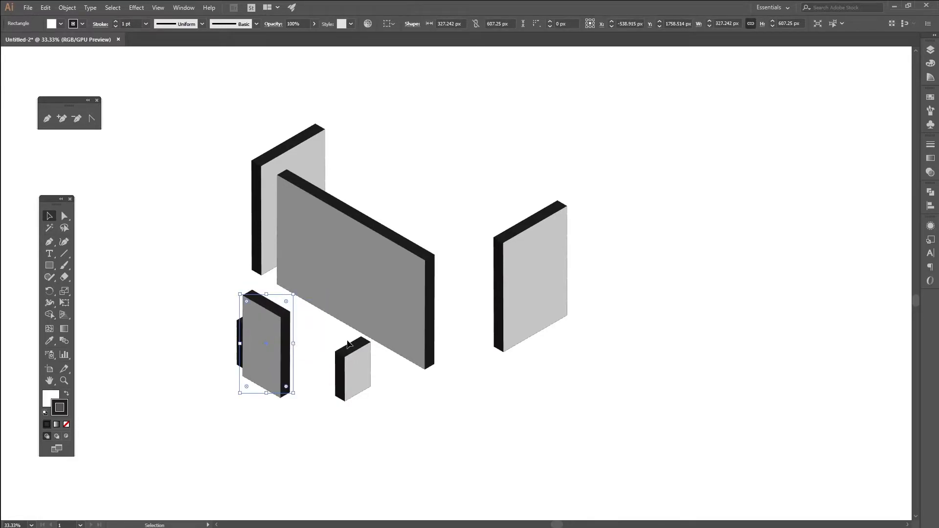
- Move the large wide panel and the large right panel to join the back panel as a connected three-sided wall
{"action": "left_click", "coordinate": [63, 380]}
{"action": "left_click", "coordinate": [373, 273]}
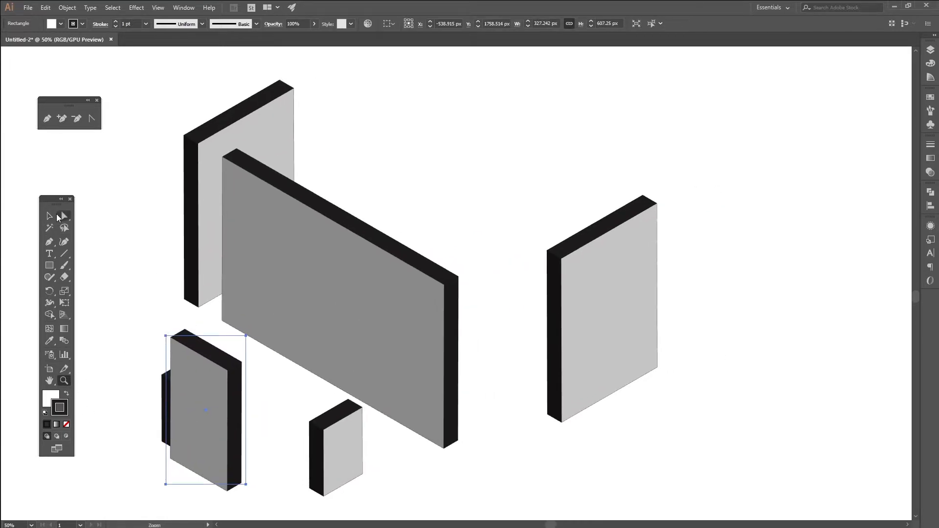
{"action": "left_click", "coordinate": [51, 216]}
{"action": "mouse_move", "coordinate": [310, 276]}
{"action": "left_mouse_down"}
{"action": "mouse_move", "coordinate": [295, 272]}
{"action": "mouse_move", "coordinate": [316, 271]}
{"action": "mouse_move", "coordinate": [302, 265]}
{"action": "left_mouse_up"}
{"action": "left_click_drag", "start_coordinate": [621, 298], "coordinate": [487, 312]}
{"action": "left_click", "coordinate": [662, 277]}
{"action": "left_click_drag", "start_coordinate": [661, 278], "coordinate": [550, 256]}
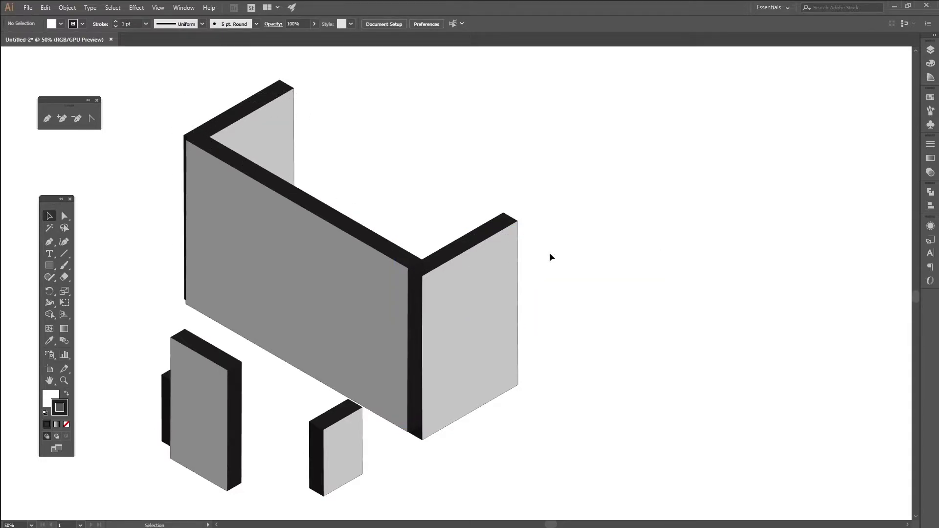
- Fine-tune the large back panel's position so it sits flush with the wide panel's left corner
{"action": "left_click", "coordinate": [478, 392]}
{"action": "left_click", "coordinate": [691, 384]}
{"action": "left_click", "coordinate": [254, 135]}
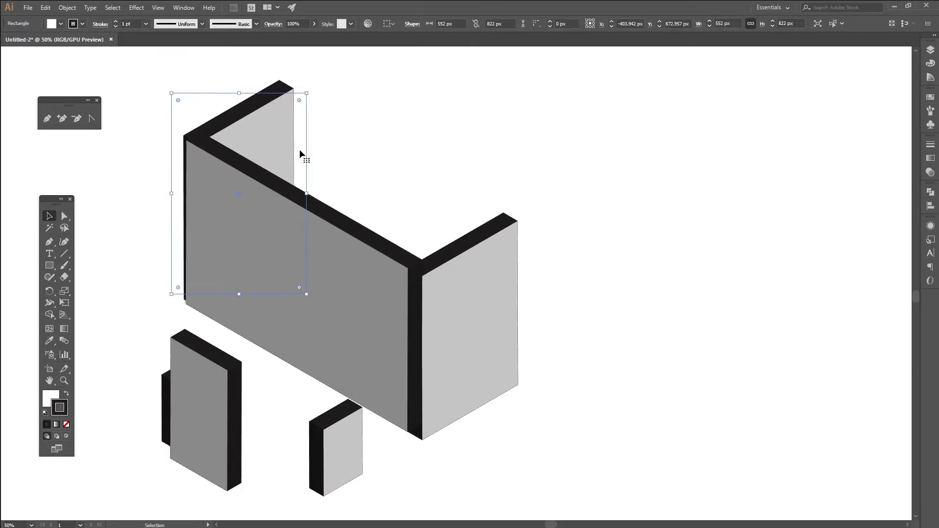
{"action": "left_click", "coordinate": [622, 201]}
{"action": "left_click", "coordinate": [458, 388]}
{"action": "left_click", "coordinate": [631, 381]}
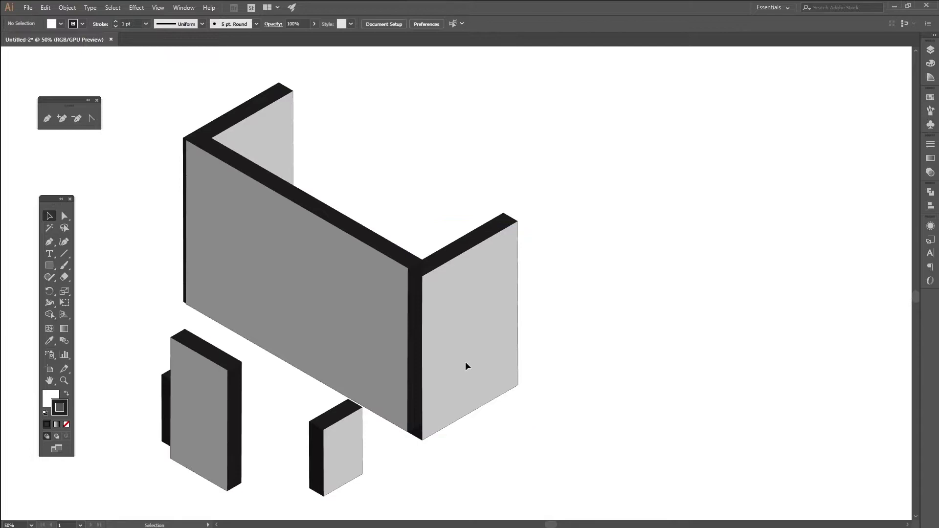
- Move the small right panel against the small middle panel's right corner and stretch its height to about 594 px
{"action": "left_click", "coordinate": [334, 449]}
{"action": "double_click", "coordinate": [335, 449]}
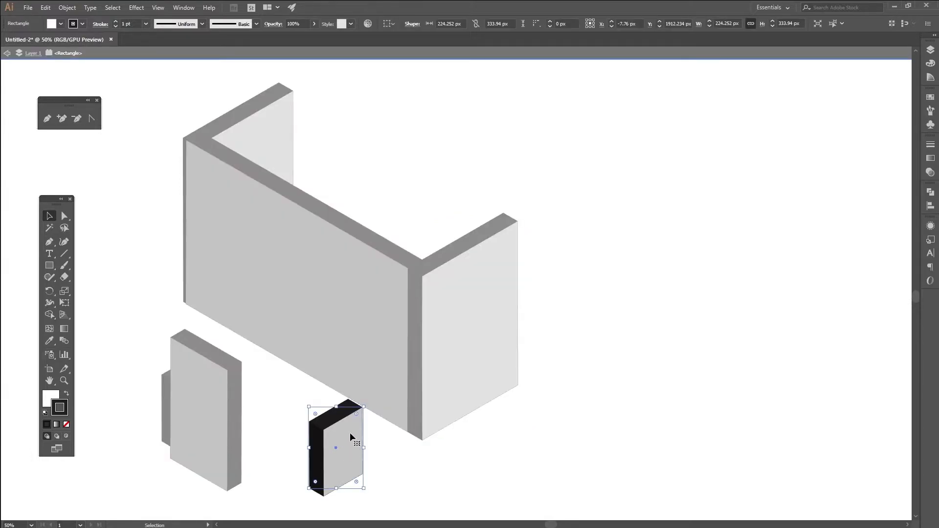
{"action": "double_click", "coordinate": [434, 469]}
{"action": "left_click_drag", "start_coordinate": [341, 445], "coordinate": [258, 445]}
{"action": "left_click_drag", "start_coordinate": [254, 408], "coordinate": [256, 345]}
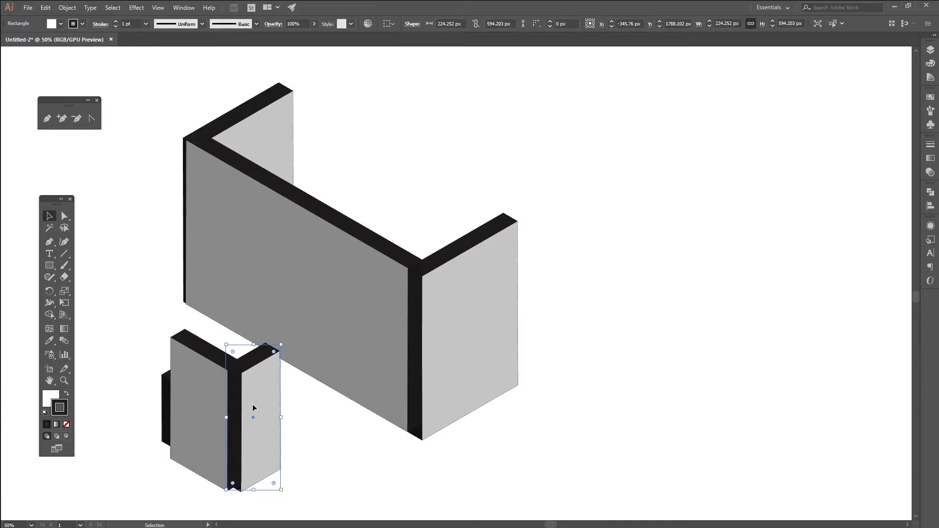
- Fine-tune the small right panel's position so it sits flush against the small middle panel's right corner
{"action": "left_click_drag", "start_coordinate": [255, 404], "coordinate": [251, 401]}
{"action": "key", "text": "Down"}
{"action": "key", "text": "Down"}
{"action": "key", "text": "Down"}
{"action": "key", "text": "Down"}
{"action": "key", "text": "Left"}
{"action": "key", "text": "Left"}
{"action": "key", "text": "Left"}
{"action": "key", "text": "Left"}
{"action": "key", "text": "Left"}
{"action": "key", "text": "Left"}
{"action": "key", "text": "Left"}
{"action": "key", "text": "Left"}
{"action": "key", "text": "Left"}
{"action": "key", "text": "Left"}
{"action": "left_click", "coordinate": [351, 449]}
{"action": "left_click_drag", "start_coordinate": [266, 440], "coordinate": [265, 437]}
{"action": "left_click", "coordinate": [317, 444]}
- Delete the small panel behind the small middle panel and move the remaining two small panels in front of the large wide wall
{"action": "left_click", "coordinate": [165, 406]}
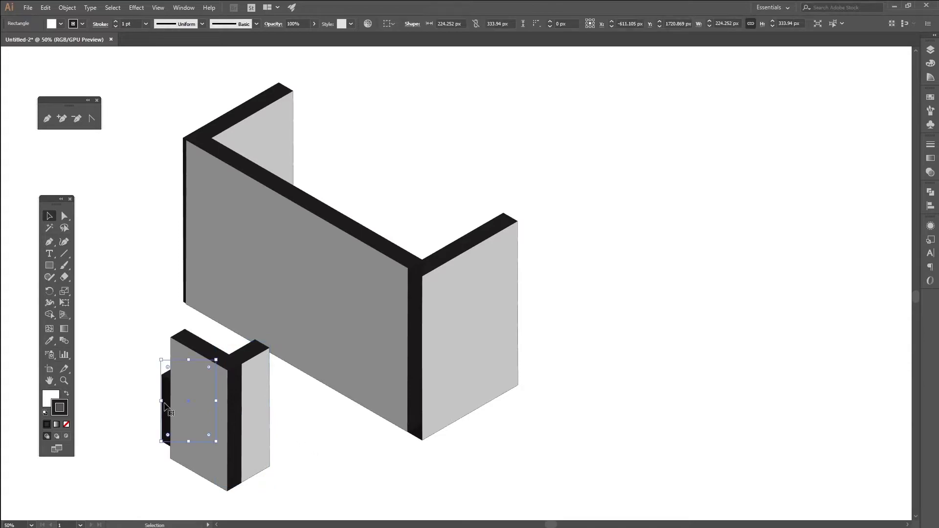
{"action": "key", "text": "Delete"}
{"action": "left_click", "coordinate": [248, 398]}
{"action": "left_click", "coordinate": [208, 410], "text": "shift"}
{"action": "left_click_drag", "start_coordinate": [193, 408], "coordinate": [246, 330]}
{"action": "left_click", "coordinate": [280, 445]}
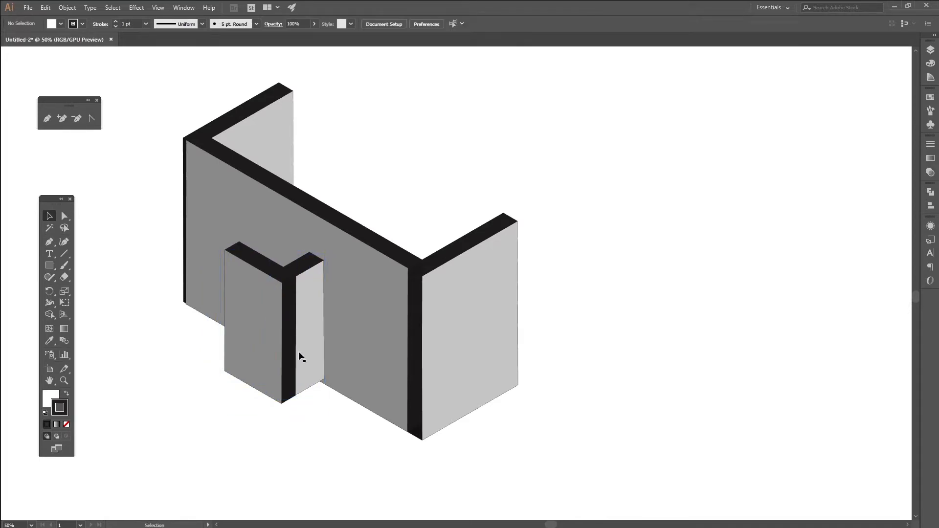
- Scale the two small panels down together and settle the pair at the base of the large wide wall
{"action": "left_click", "coordinate": [285, 318]}
{"action": "left_click", "coordinate": [316, 304], "text": "shift"}
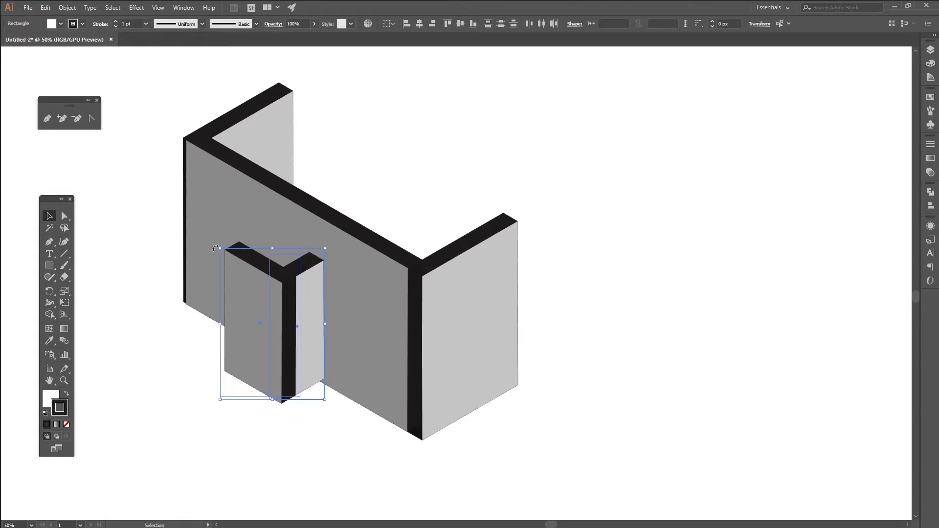
{"action": "left_click_drag", "start_coordinate": [220, 249], "coordinate": [233, 267]}
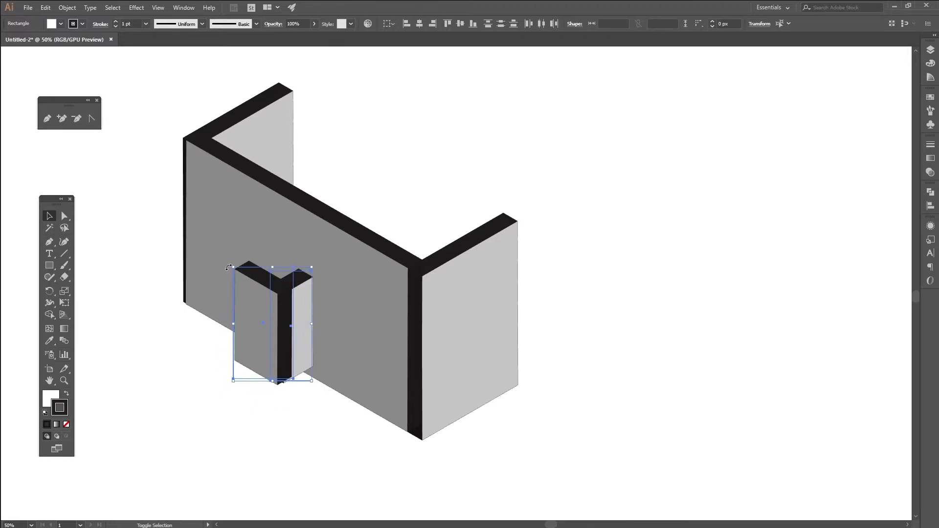
{"action": "left_click", "coordinate": [338, 439]}
{"action": "left_click", "coordinate": [265, 332]}
{"action": "left_click", "coordinate": [227, 321], "text": "shift"}
{"action": "left_click_drag", "start_coordinate": [225, 314], "coordinate": [226, 323]}
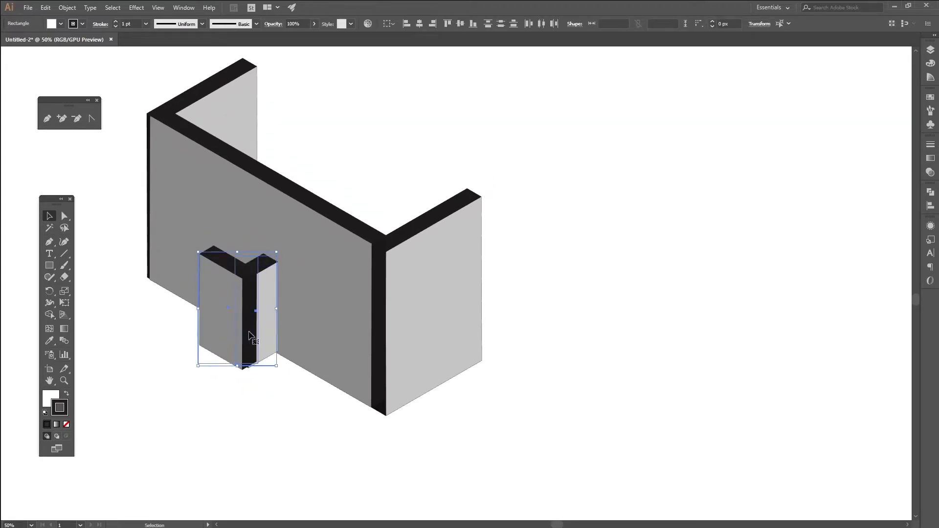
{"action": "left_click", "coordinate": [474, 424]}
- Widen the large right panel to about 649 px and nudge it flush with the wide wall's front corner
{"action": "left_click_drag", "start_coordinate": [474, 423], "coordinate": [521, 473]}
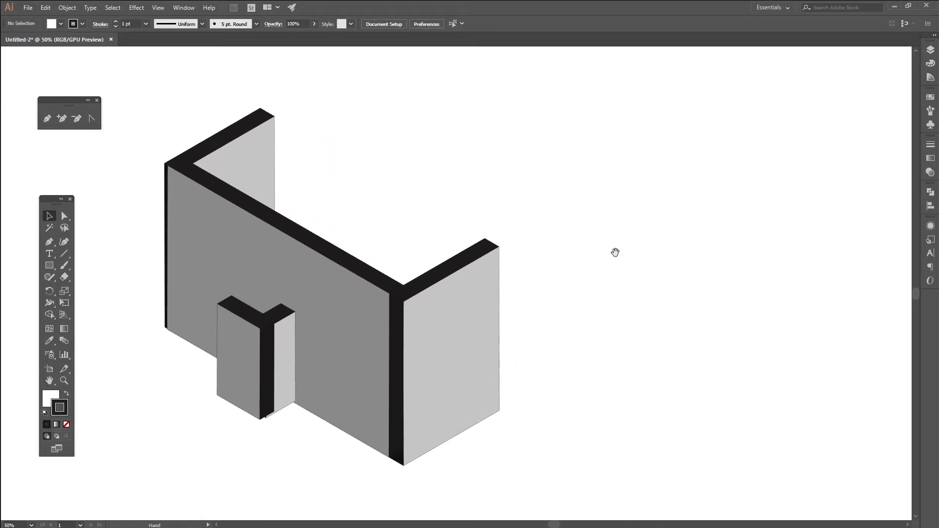
{"action": "left_click_drag", "start_coordinate": [616, 255], "coordinate": [604, 258]}
{"action": "left_click", "coordinate": [481, 338]}
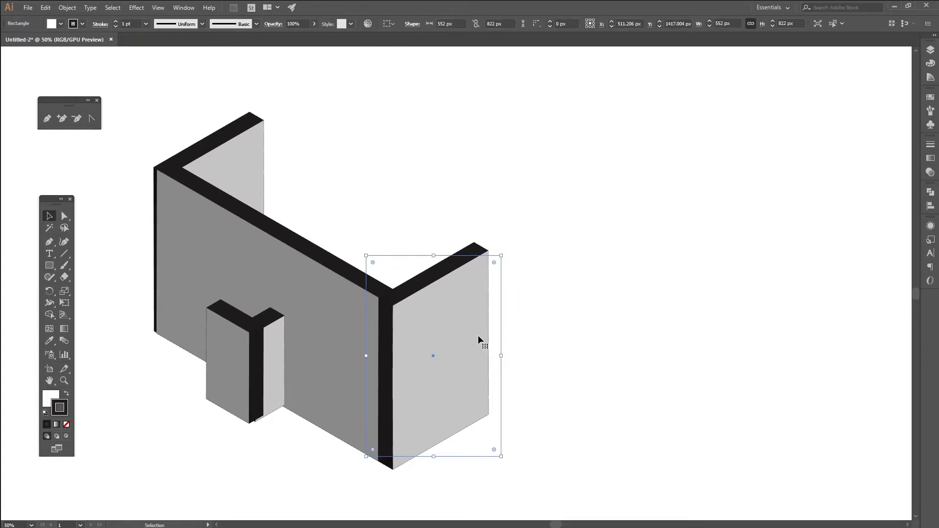
{"action": "left_click_drag", "start_coordinate": [501, 356], "coordinate": [483, 371]}
{"action": "key", "text": "Left"}
{"action": "key", "text": "Up"}
{"action": "key", "text": "Left"}
{"action": "key", "text": "Up"}
{"action": "key", "text": "Left"}
{"action": "key", "text": "Up"}
{"action": "left_click_drag", "start_coordinate": [516, 352], "coordinate": [525, 350]}
{"action": "left_click", "coordinate": [597, 350]}
{"action": "left_click", "coordinate": [470, 384]}
{"action": "key", "text": "Up"}
{"action": "key", "text": "Up"}
{"action": "key", "text": "Left"}
{"action": "key", "text": "Left"}
{"action": "key", "text": "Left"}
{"action": "key", "text": "Up"}
{"action": "key", "text": "Up"}
{"action": "key", "text": "Up"}
{"action": "key", "text": "Left"}
{"action": "left_click", "coordinate": [632, 371]}
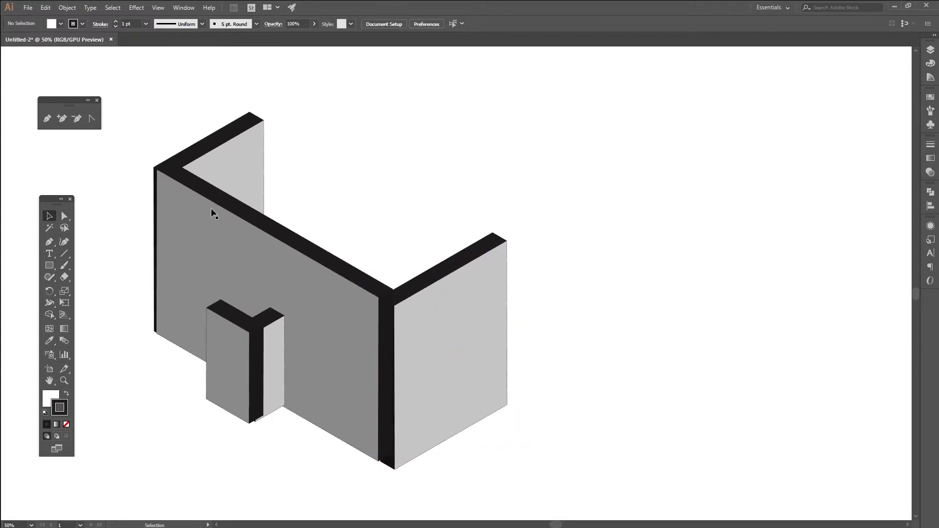
- Delete the large back panel at the far end of the wide wall
{"action": "left_click", "coordinate": [245, 184]}
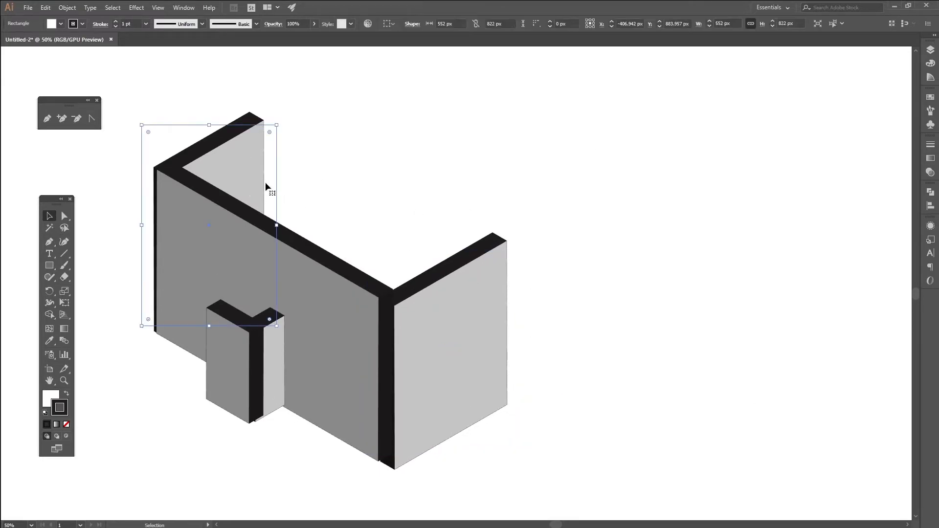
{"action": "key", "text": "Delete"}
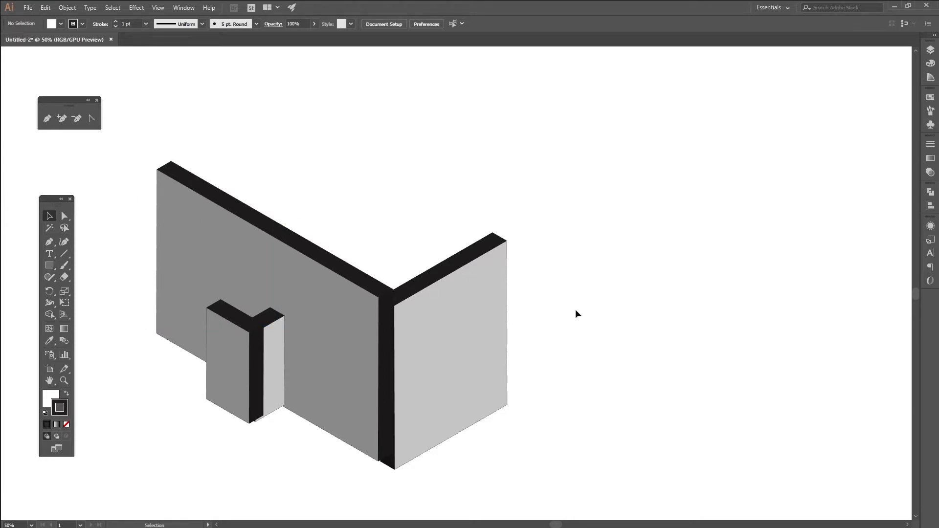
{"action": "left_click", "coordinate": [474, 356]}
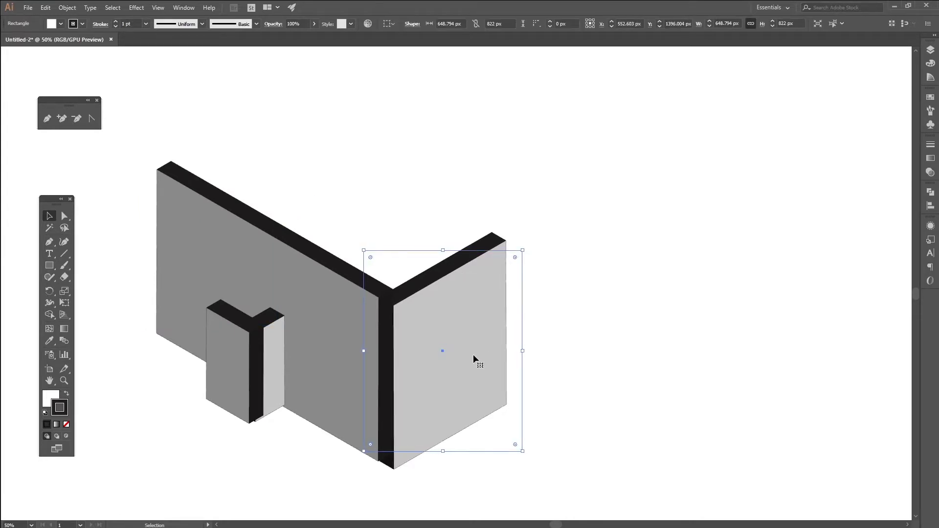
{"action": "left_click", "coordinate": [631, 371]}
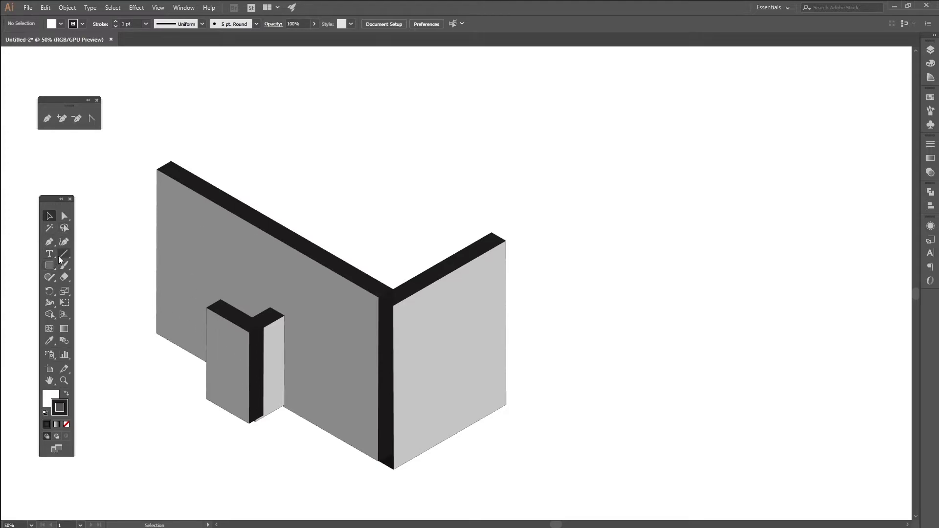
- Draw a thin horizontal rectangle about 1466 × 24 px above the walls
{"action": "left_click", "coordinate": [50, 265]}
{"action": "left_click_drag", "start_coordinate": [307, 125], "coordinate": [666, 132]}
{"action": "key", "text": "c"}
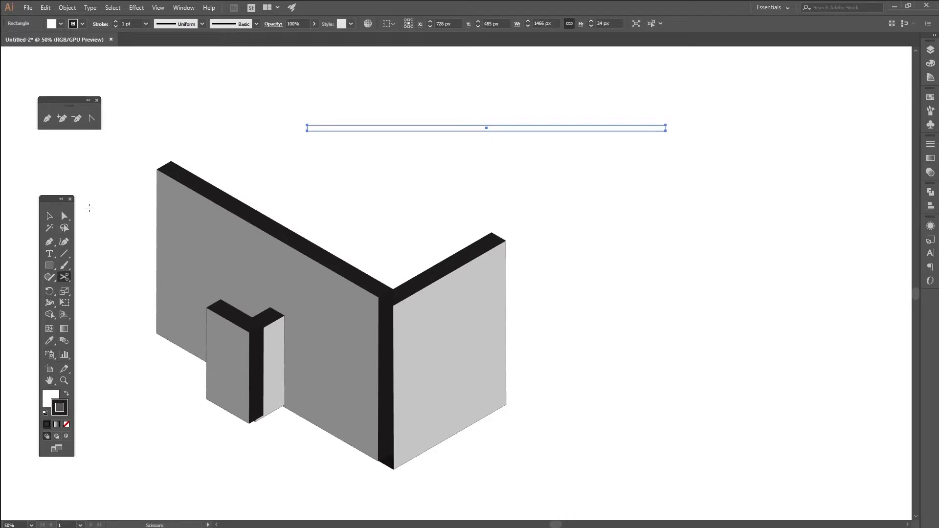
{"action": "left_click", "coordinate": [50, 215]}
{"action": "left_click", "coordinate": [559, 148]}
- Rotate the thin rectangle to a steep diagonal rising to the right and shorten it to about 1255 × 26 px
{"action": "scroll", "coordinate": [629, 240], "scroll_direction": "up", "scroll_amount": 3}
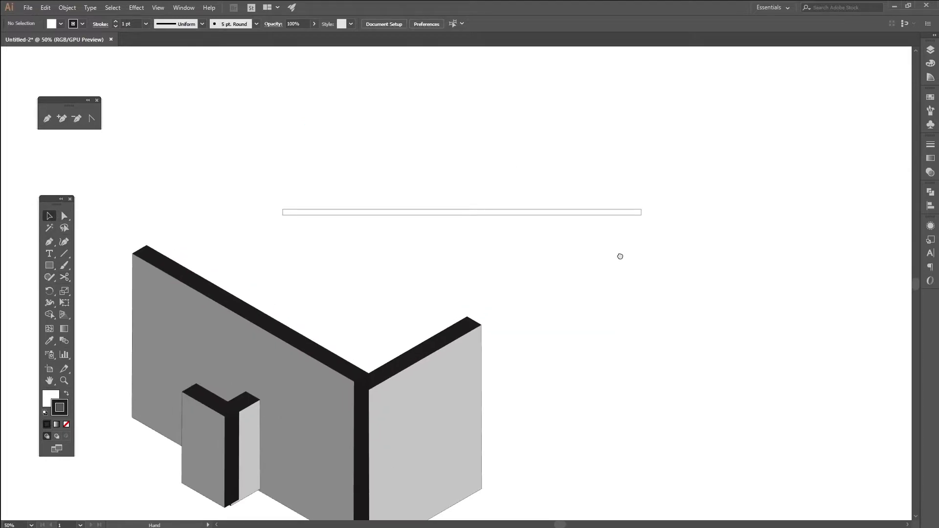
{"action": "left_click", "coordinate": [611, 213]}
{"action": "left_click_drag", "start_coordinate": [646, 208], "coordinate": [552, 96]}
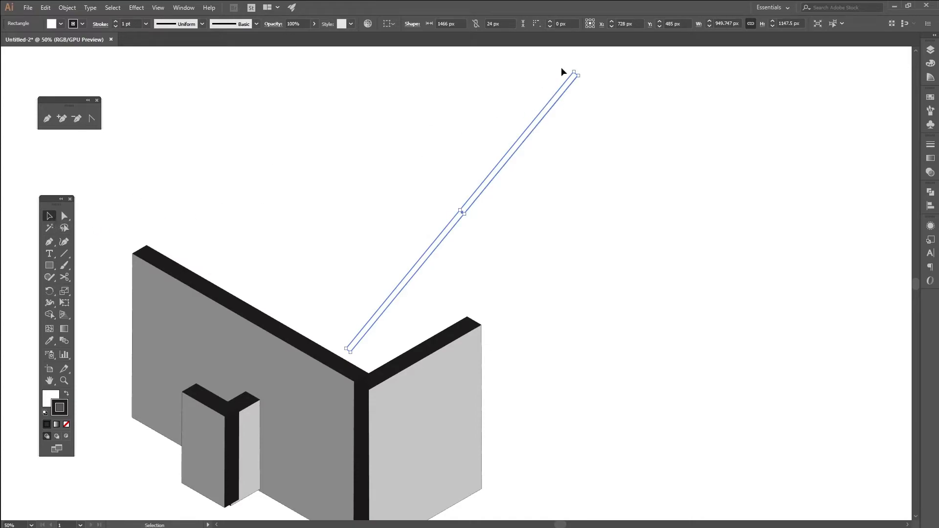
{"action": "left_click_drag", "start_coordinate": [574, 71], "coordinate": [550, 113]}
{"action": "left_click_drag", "start_coordinate": [581, 75], "coordinate": [547, 116]}
{"action": "left_click", "coordinate": [439, 218]}
{"action": "left_click", "coordinate": [517, 149]}
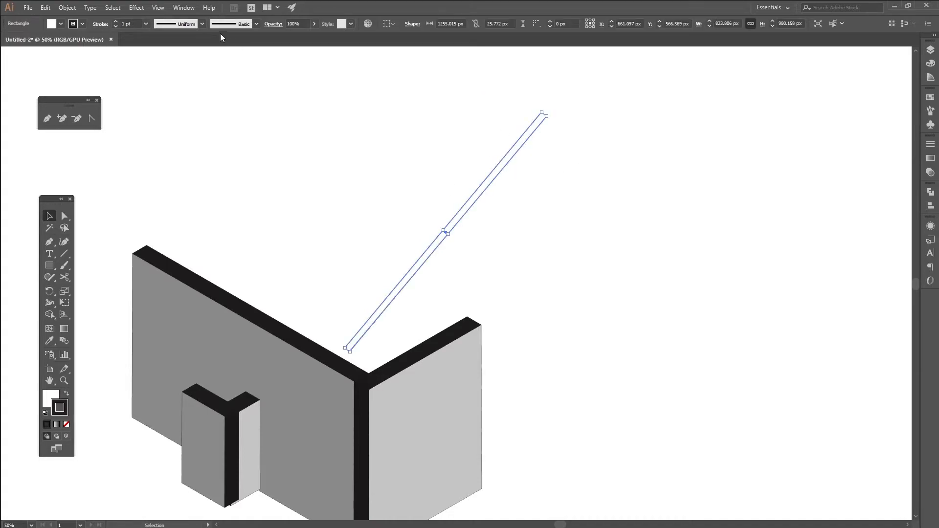
- Start a 3D Extrude & Bevel effect on the diagonal rectangle with the preview on and an extrude depth of 1083 pt
{"action": "left_click", "coordinate": [137, 8]}
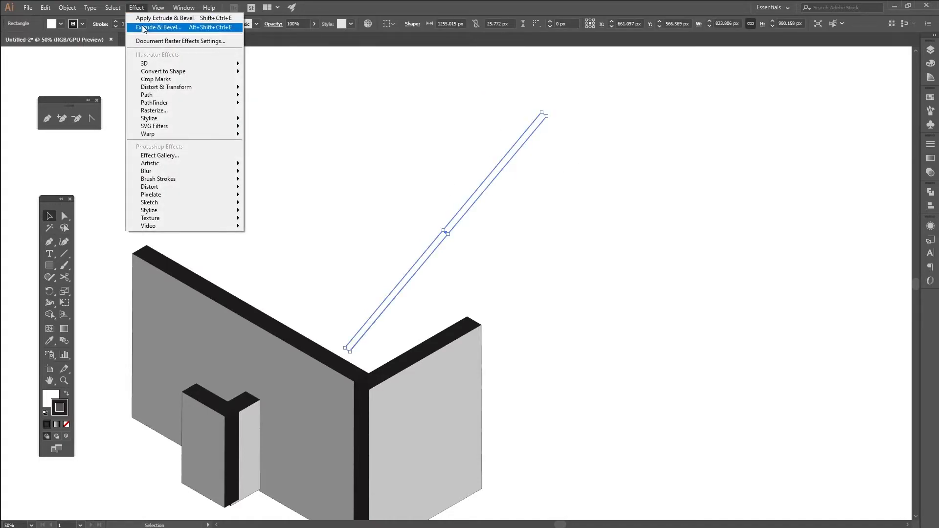
{"action": "left_click", "coordinate": [143, 28]}
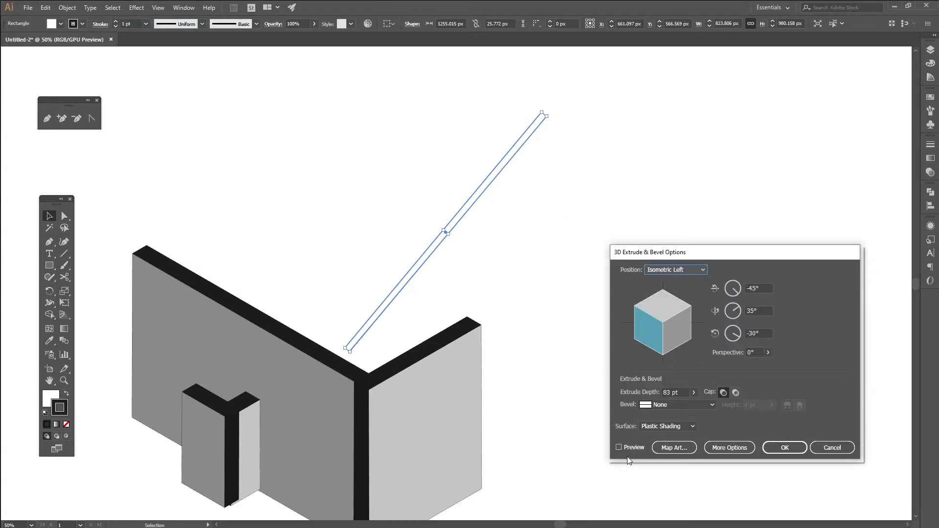
{"action": "left_click", "coordinate": [627, 449]}
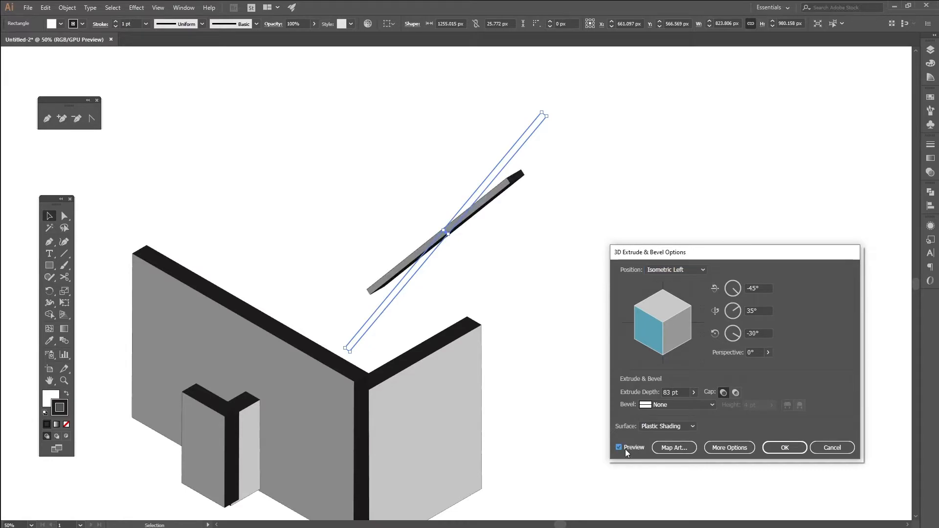
{"action": "left_click", "coordinate": [685, 394]}
{"action": "left_click", "coordinate": [676, 404]}
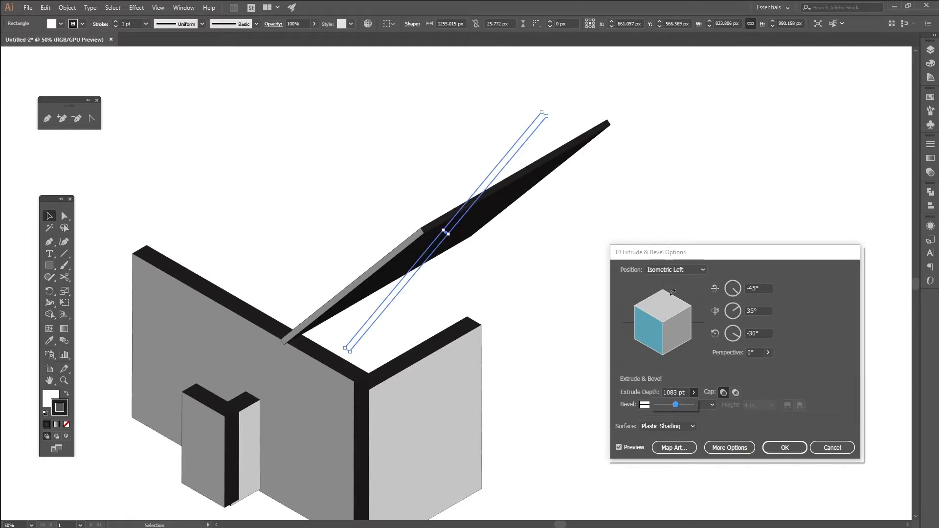
- Set the extrusion's position to Isometric Right with a depth of 1944 pt and apply the effect
{"action": "left_click", "coordinate": [665, 272]}
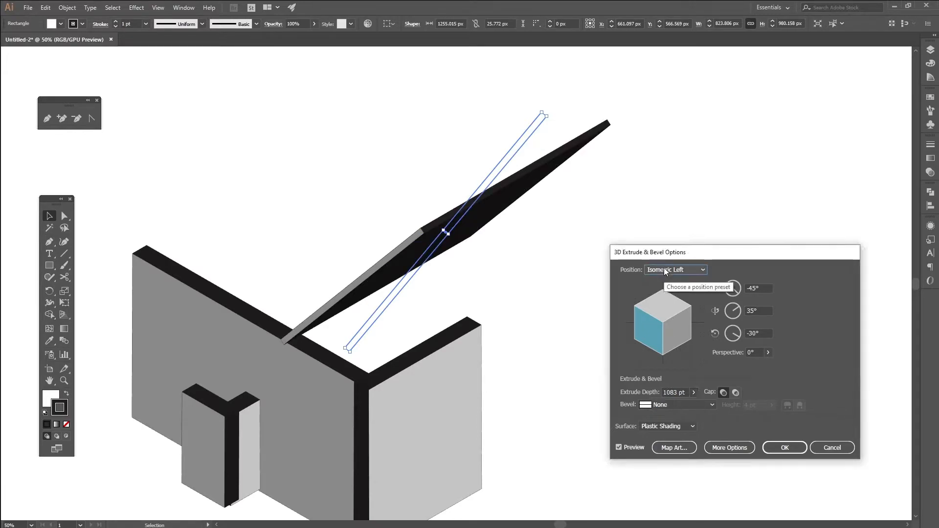
{"action": "left_click", "coordinate": [665, 268]}
{"action": "left_click", "coordinate": [670, 272]}
{"action": "left_click", "coordinate": [670, 272]}
{"action": "left_click", "coordinate": [669, 272]}
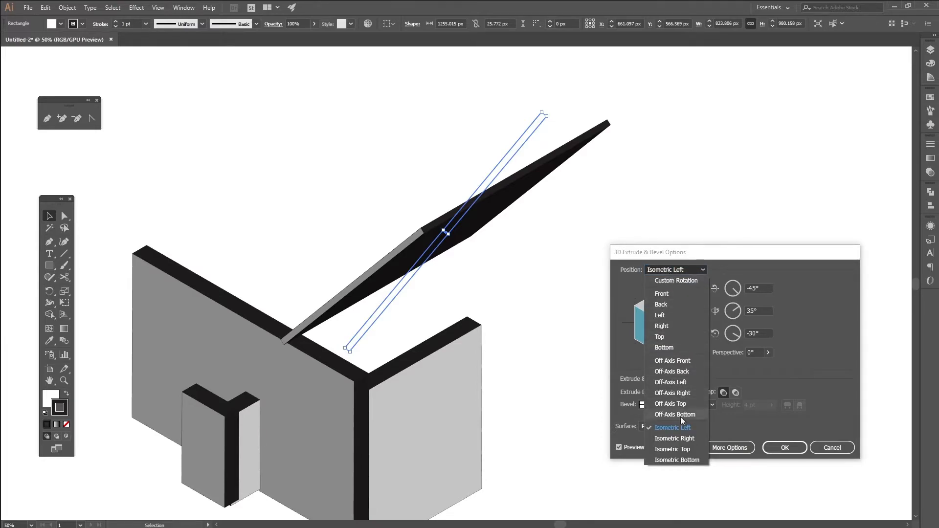
{"action": "left_click", "coordinate": [674, 438]}
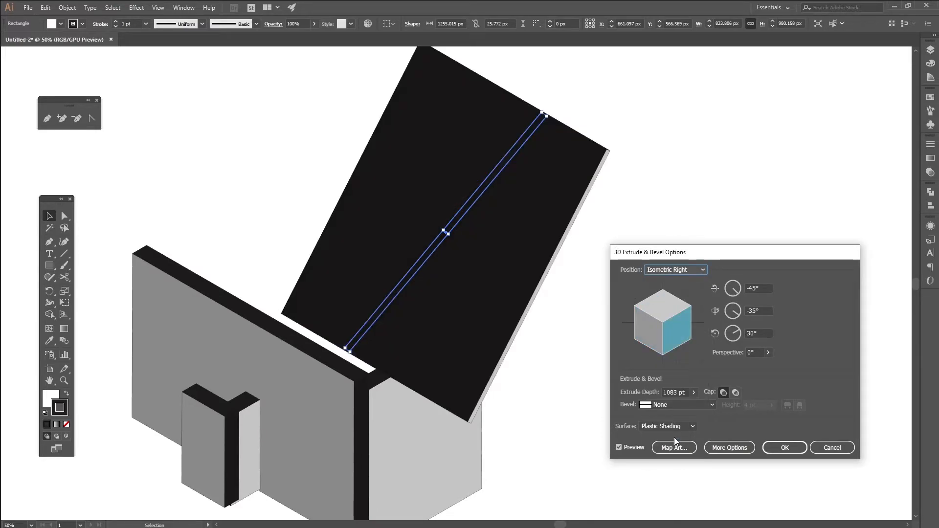
{"action": "left_click", "coordinate": [694, 392]}
{"action": "left_click_drag", "start_coordinate": [691, 405], "coordinate": [692, 406]}
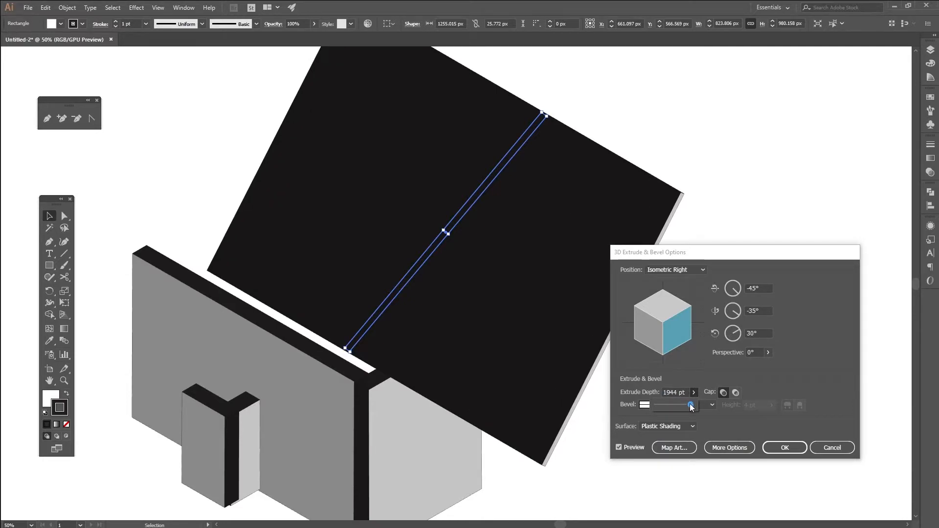
{"action": "left_click", "coordinate": [784, 448]}
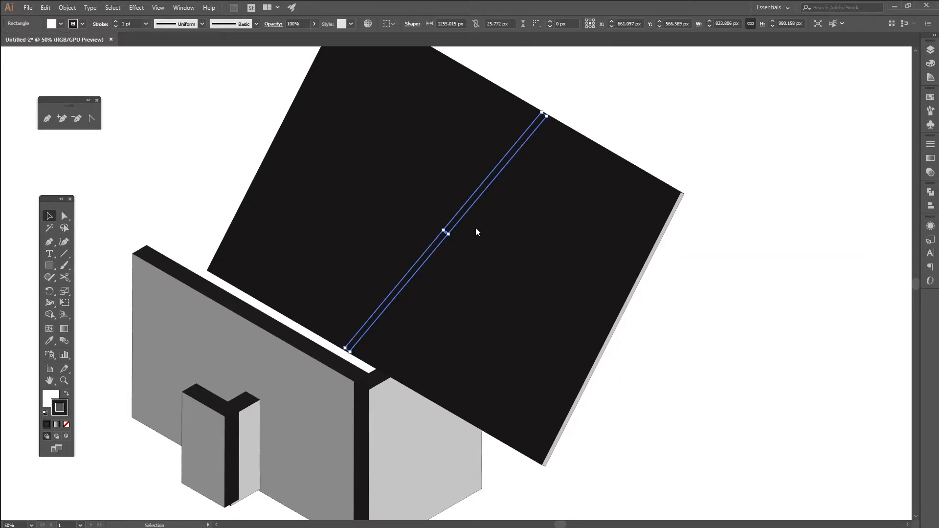
- Move the extruded roof slab over the walls and remove its stroke
{"action": "left_click_drag", "start_coordinate": [467, 207], "coordinate": [343, 227]}
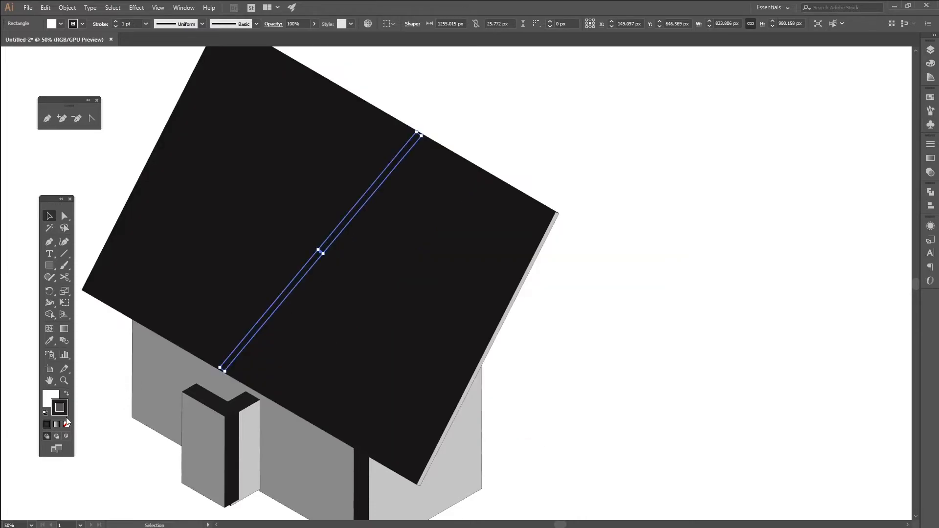
{"action": "left_click", "coordinate": [66, 424]}
{"action": "key", "text": "space"}
- Resize the roof slab's source rectangle to about 943 × 55 px and shift the slab toward the front corner of the walls
{"action": "left_click_drag", "start_coordinate": [379, 262], "coordinate": [435, 244]}
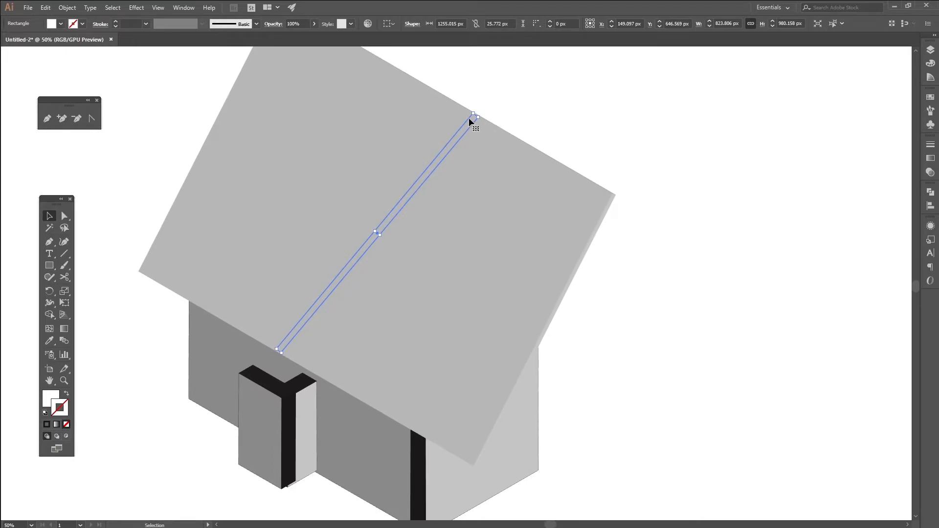
{"action": "left_click_drag", "start_coordinate": [474, 112], "coordinate": [419, 173]}
{"action": "left_click_drag", "start_coordinate": [471, 366], "coordinate": [424, 353]}
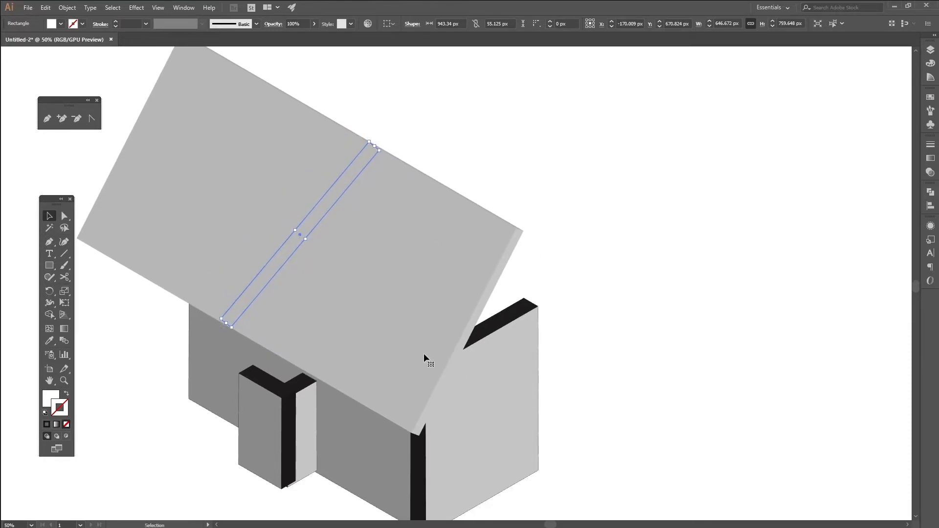
- Edit the roof slab's existing 3D Extrude & Bevel effect to reduce its extrude depth
{"action": "left_click", "coordinate": [927, 226]}
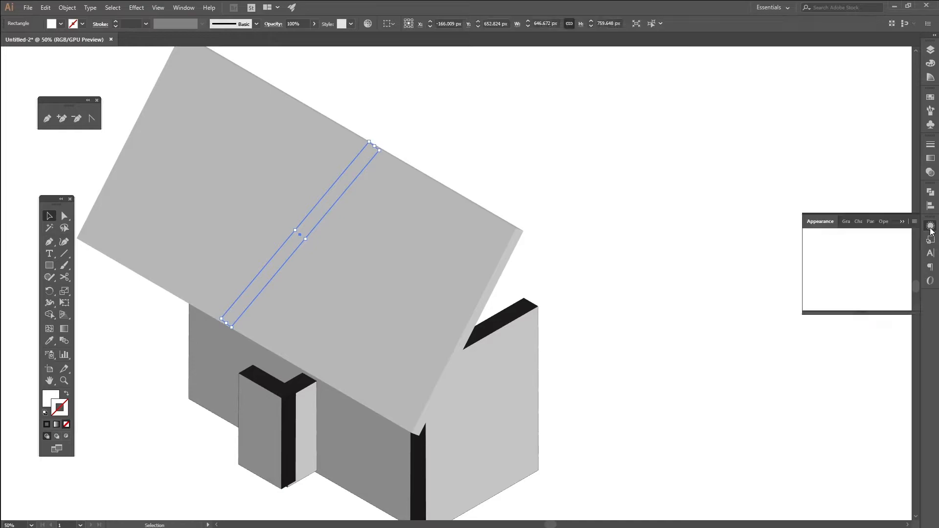
{"action": "left_click", "coordinate": [883, 274]}
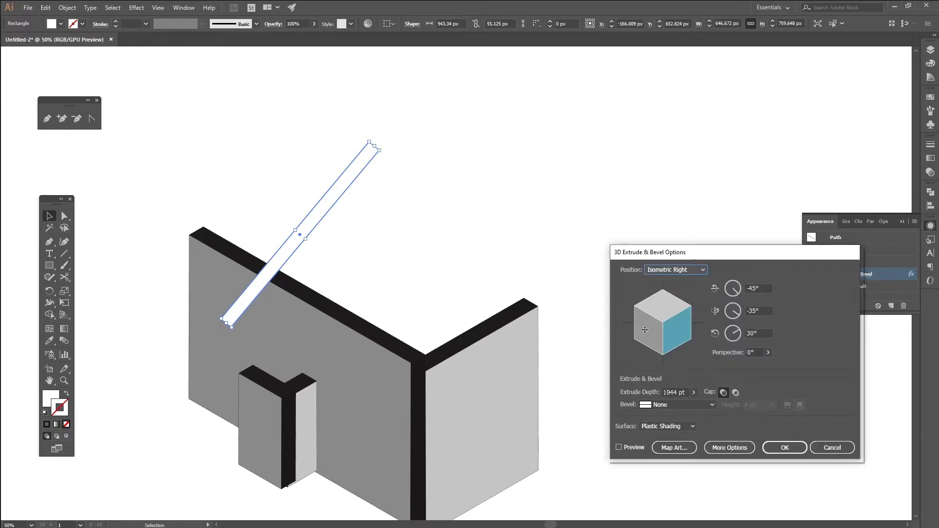
{"action": "left_click", "coordinate": [619, 447]}
{"action": "left_click", "coordinate": [698, 394]}
{"action": "left_click", "coordinate": [695, 391]}
{"action": "left_click_drag", "start_coordinate": [691, 404], "coordinate": [683, 404]}
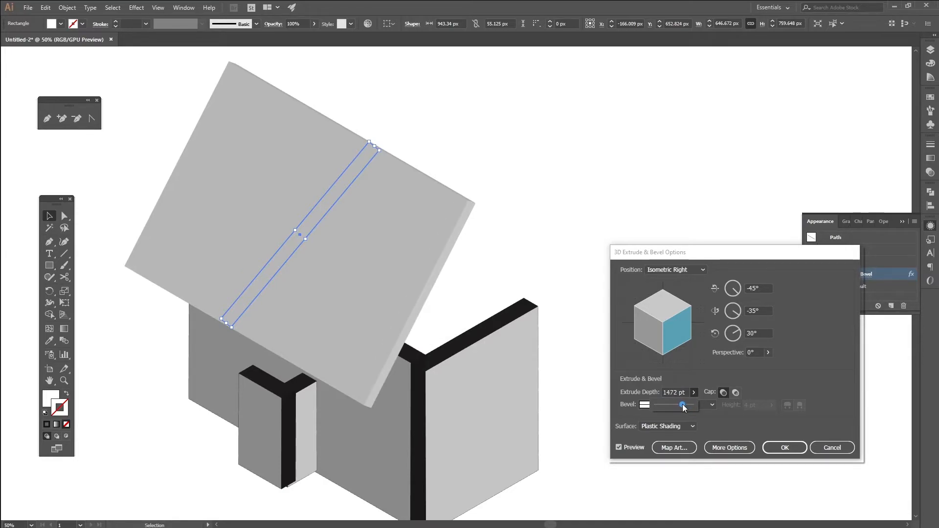
{"action": "left_click", "coordinate": [785, 448]}
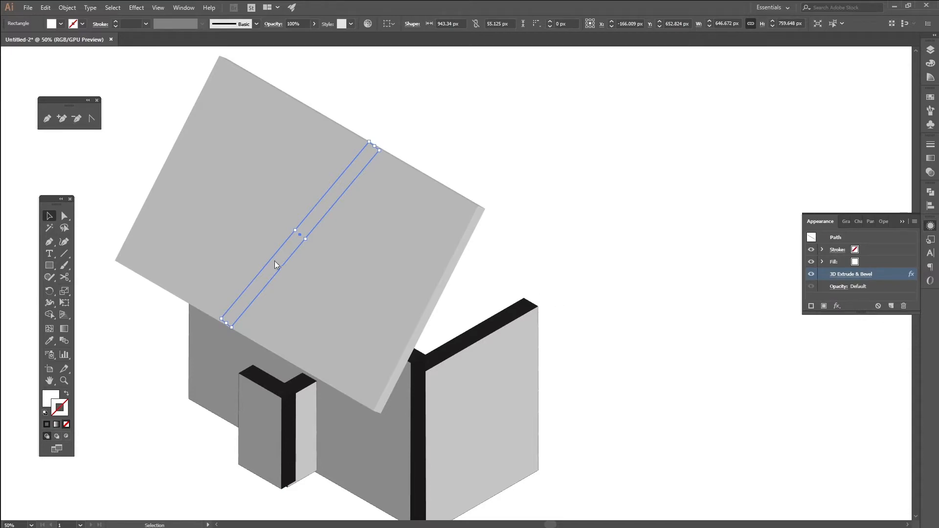
- Duplicate the roof slab toward the rear of the house and reflect the copy across the vertical axis
{"action": "left_click_drag", "start_coordinate": [287, 266], "coordinate": [311, 286]}
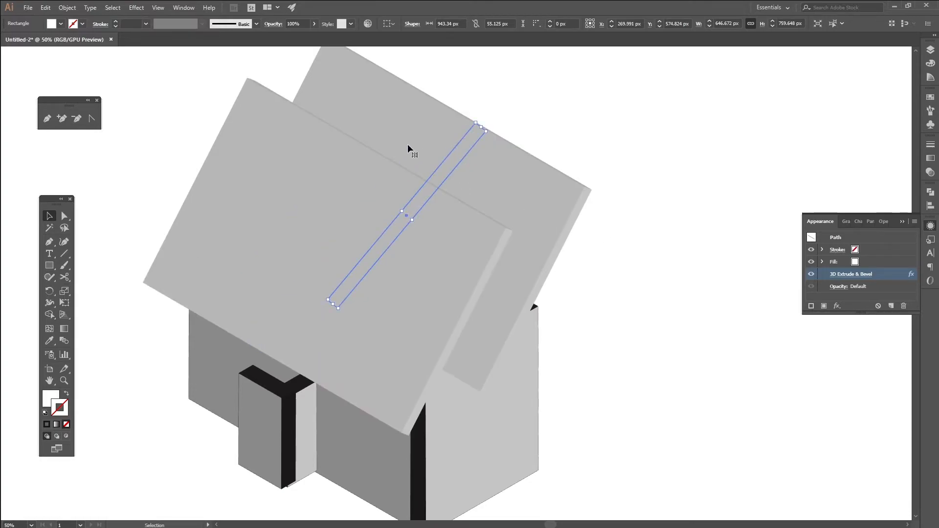
{"action": "right_click", "coordinate": [452, 156]}
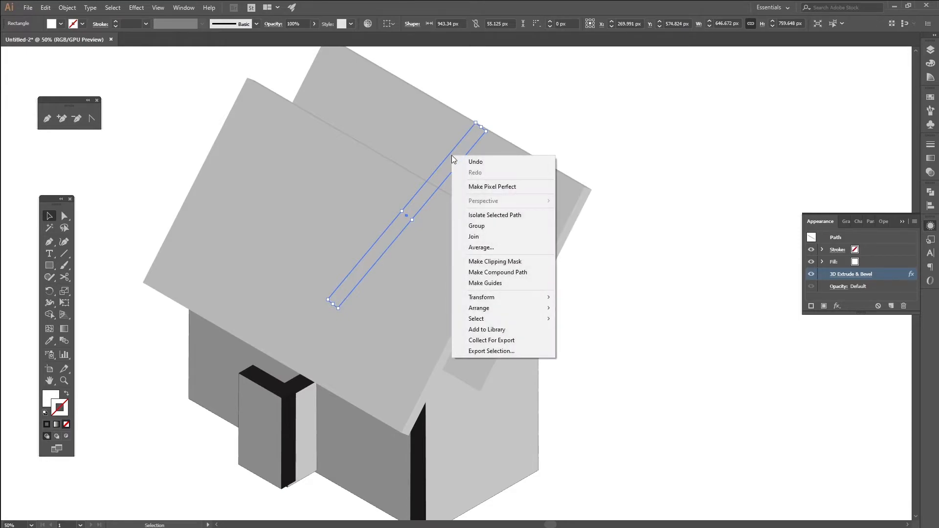
{"action": "mouse_move", "coordinate": [515, 303]}
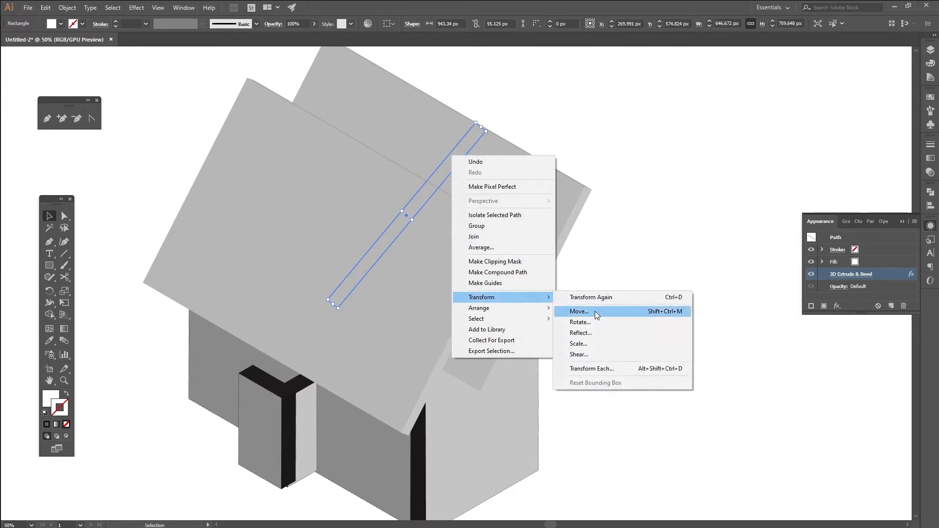
{"action": "left_click", "coordinate": [587, 335]}
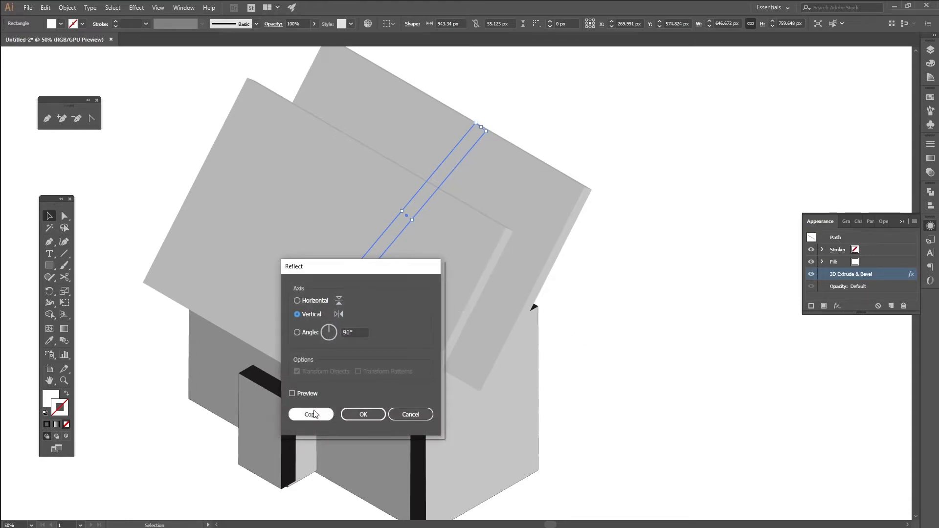
{"action": "left_click", "coordinate": [306, 395]}
{"action": "left_click", "coordinate": [363, 415]}
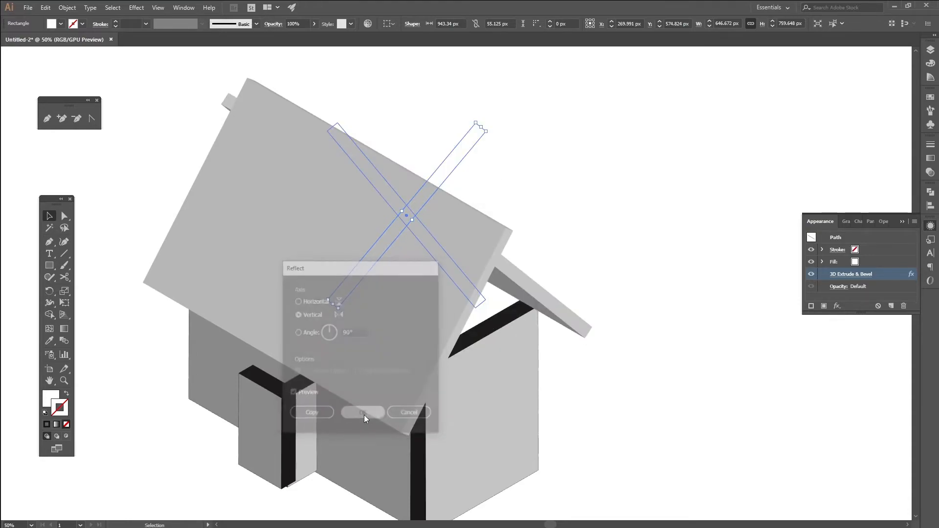
- Fit the mirrored slab against the front slab at the ridge, and scale both to about 800 × 47 px over the walls
{"action": "left_click_drag", "start_coordinate": [524, 282], "coordinate": [550, 273]}
{"action": "left_click", "coordinate": [595, 346]}
{"action": "left_click", "coordinate": [437, 325]}
{"action": "left_click", "coordinate": [553, 274], "text": "shift"}
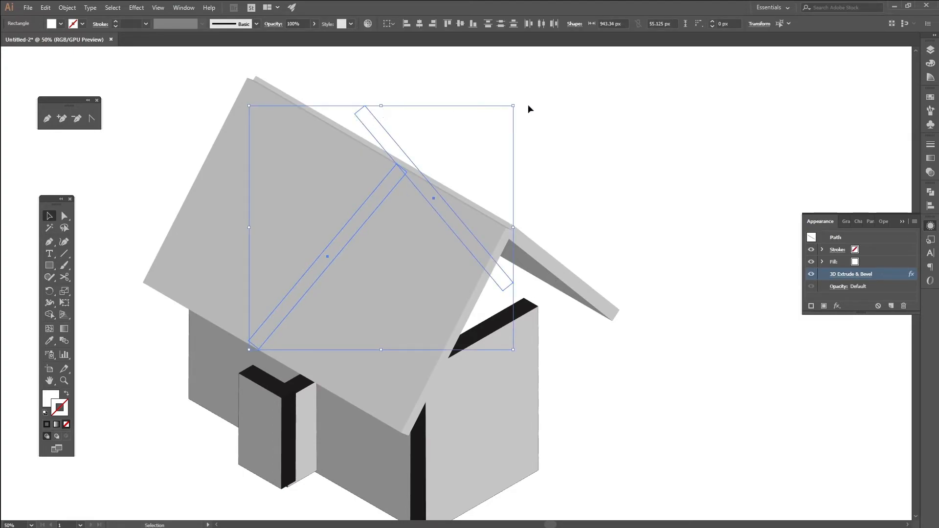
{"action": "left_click_drag", "start_coordinate": [513, 105], "coordinate": [501, 123]}
{"action": "left_click_drag", "start_coordinate": [435, 197], "coordinate": [430, 216]}
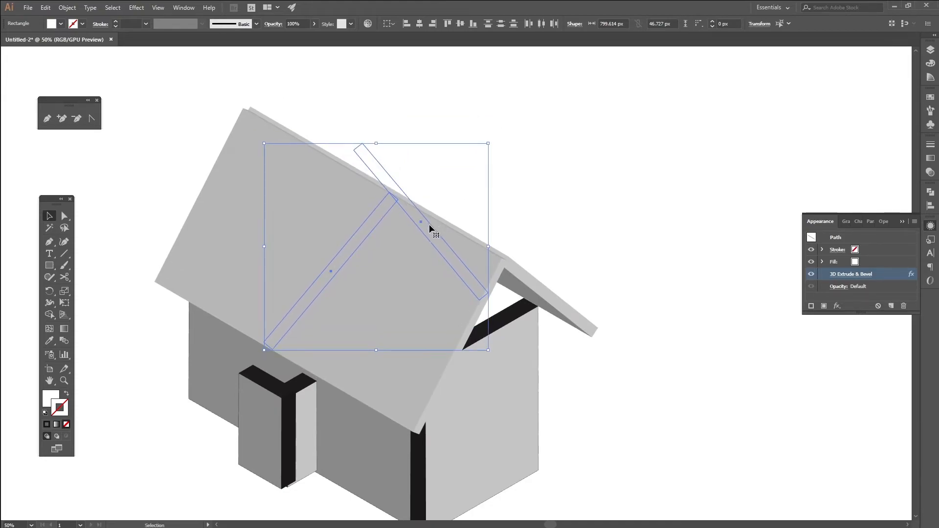
{"action": "left_click_drag", "start_coordinate": [642, 425], "coordinate": [629, 377]}
{"action": "left_click", "coordinate": [588, 401]}
- Shift both large roof slabs together slightly to the left over the walls
{"action": "left_click", "coordinate": [485, 216]}
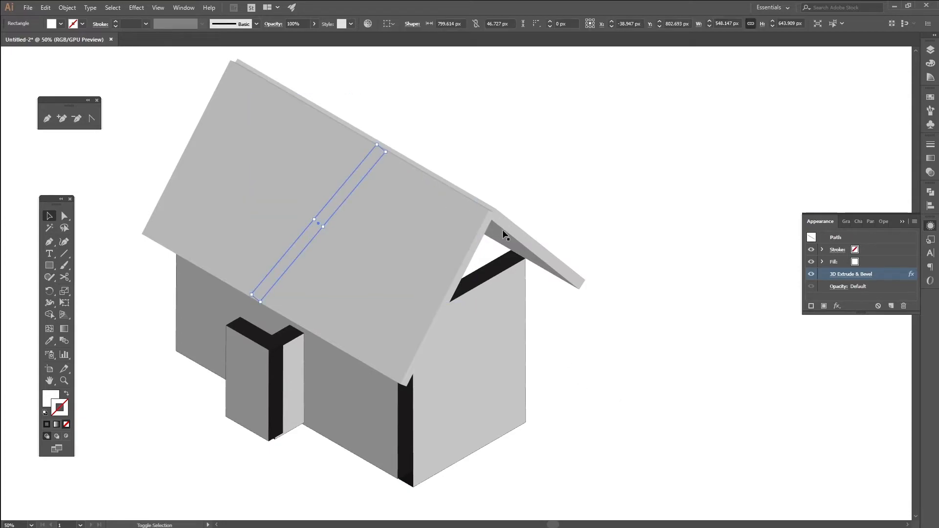
{"action": "left_click_drag", "start_coordinate": [518, 233], "coordinate": [514, 233]}
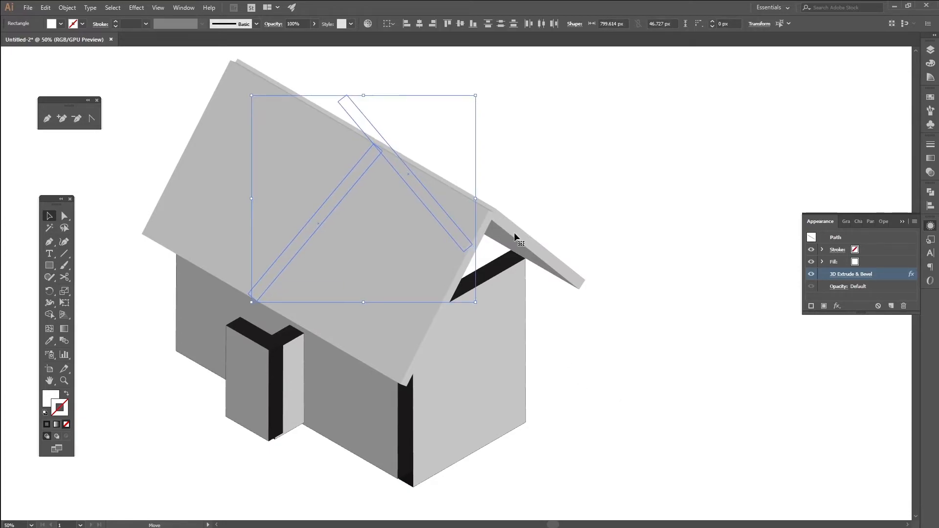
{"action": "left_click", "coordinate": [578, 313]}
{"action": "left_click_drag", "start_coordinate": [427, 236], "coordinate": [424, 236]}
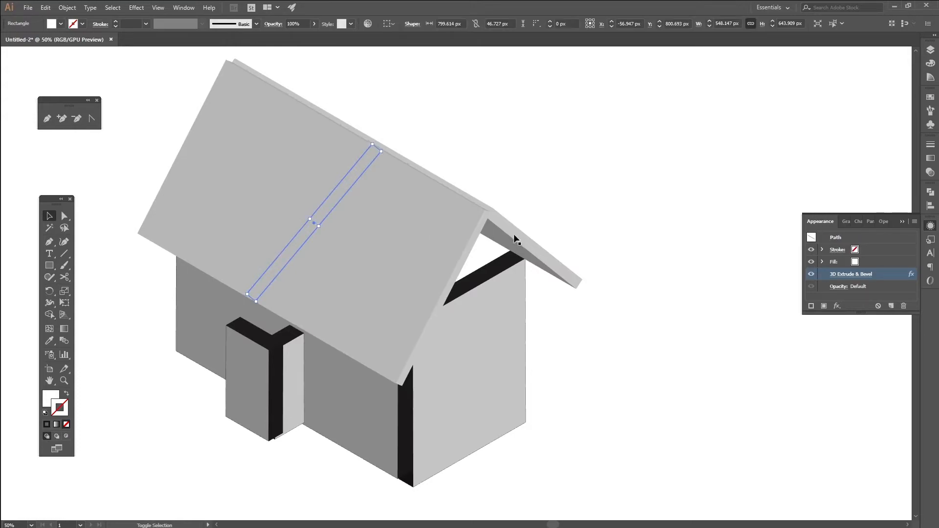
- Duplicate both roof slabs to the right of the house and set the copies' extrude depth to 249 pt
{"action": "left_click", "coordinate": [514, 233], "text": "shift"}
{"action": "left_click_drag", "start_coordinate": [505, 232], "coordinate": [803, 362]}
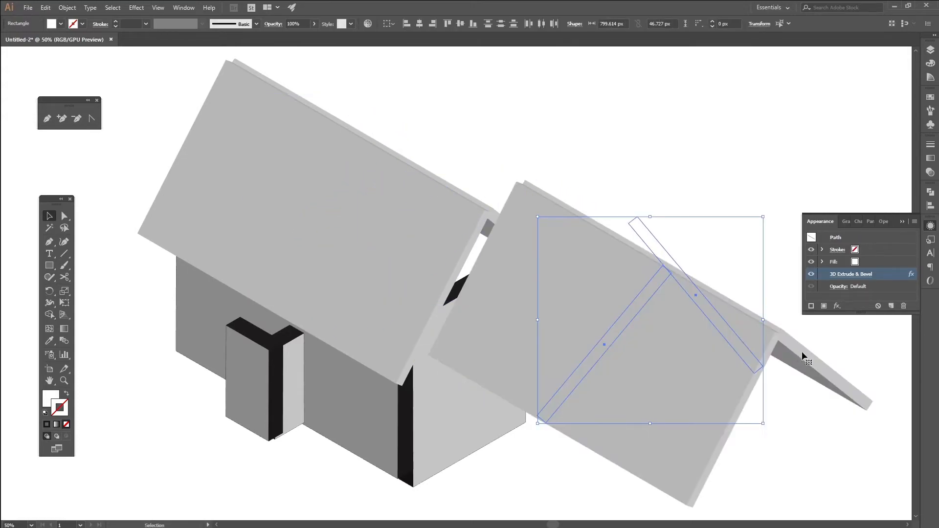
{"action": "left_click", "coordinate": [881, 274]}
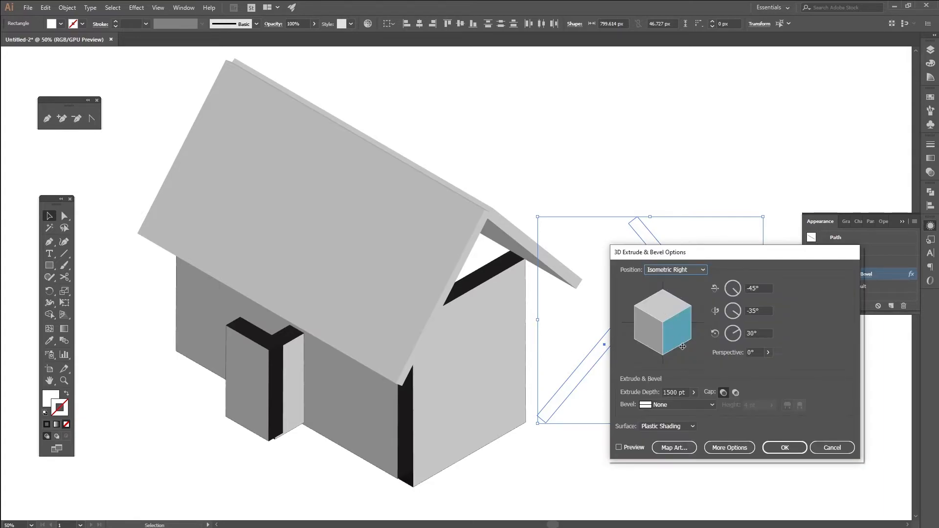
{"action": "left_click", "coordinate": [694, 393]}
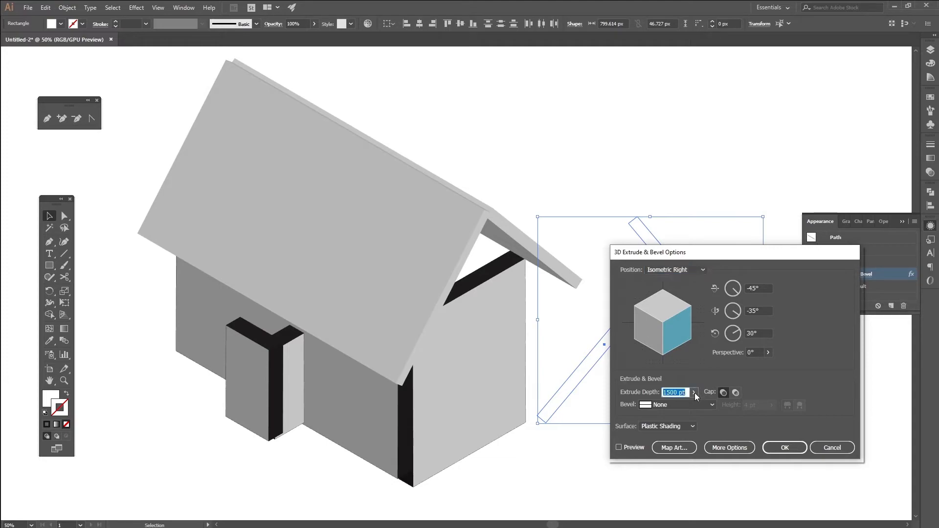
{"action": "left_click", "coordinate": [629, 446]}
{"action": "left_click_drag", "start_coordinate": [695, 392], "coordinate": [663, 407]}
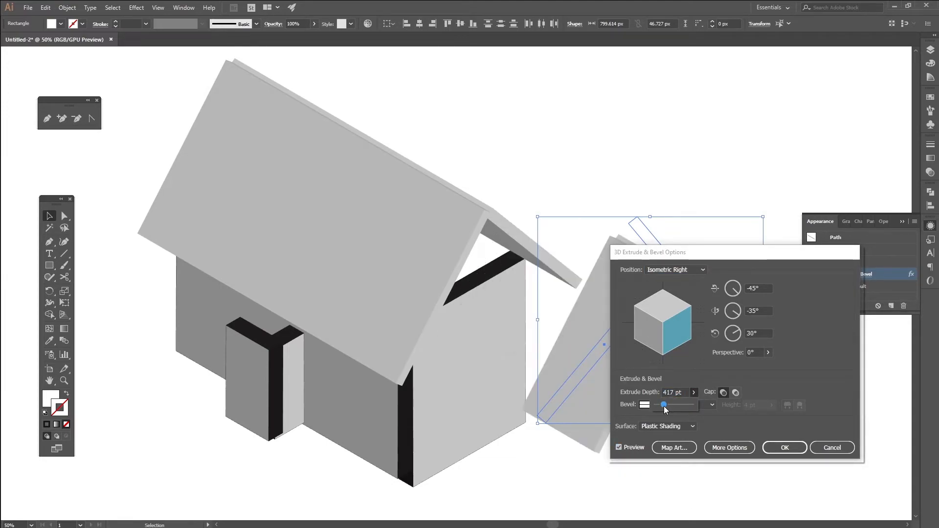
{"action": "left_click_drag", "start_coordinate": [694, 253], "coordinate": [380, 116]}
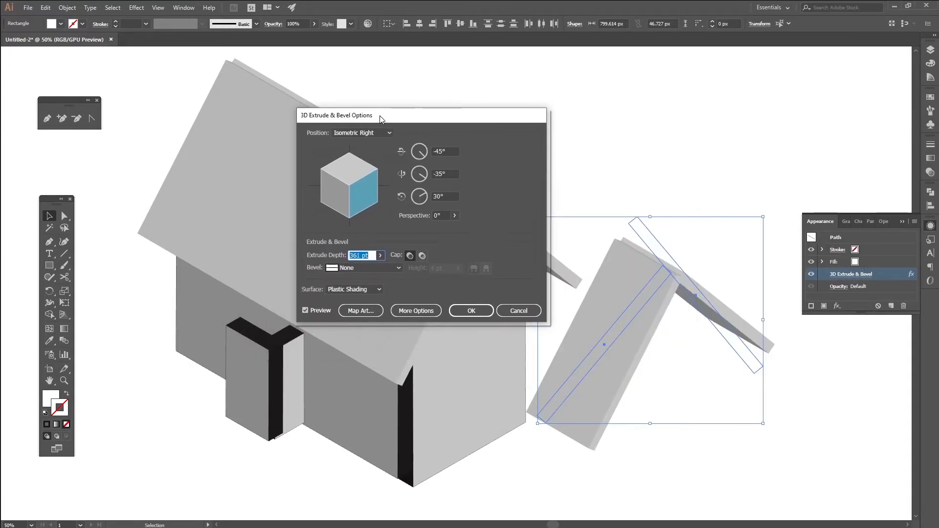
{"action": "left_click", "coordinate": [381, 256]}
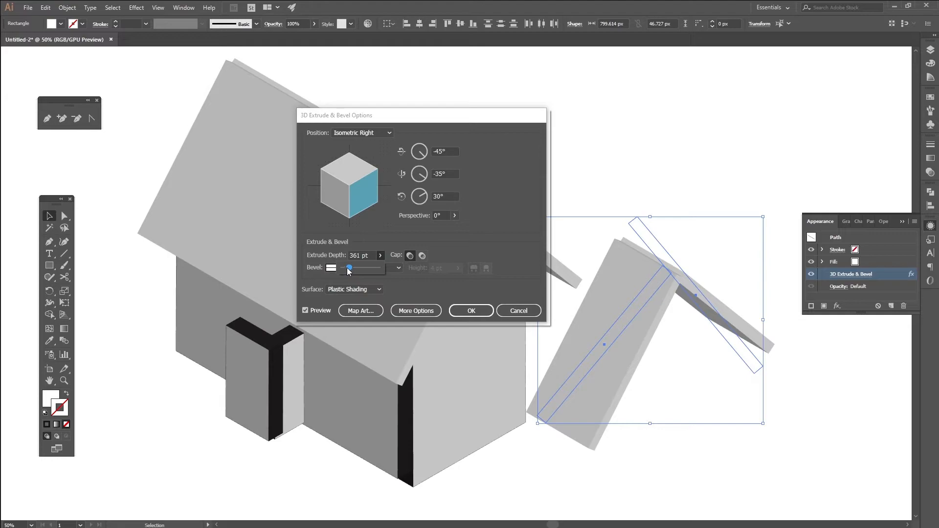
{"action": "left_click_drag", "start_coordinate": [349, 271], "coordinate": [346, 274]}
{"action": "left_click", "coordinate": [472, 310]}
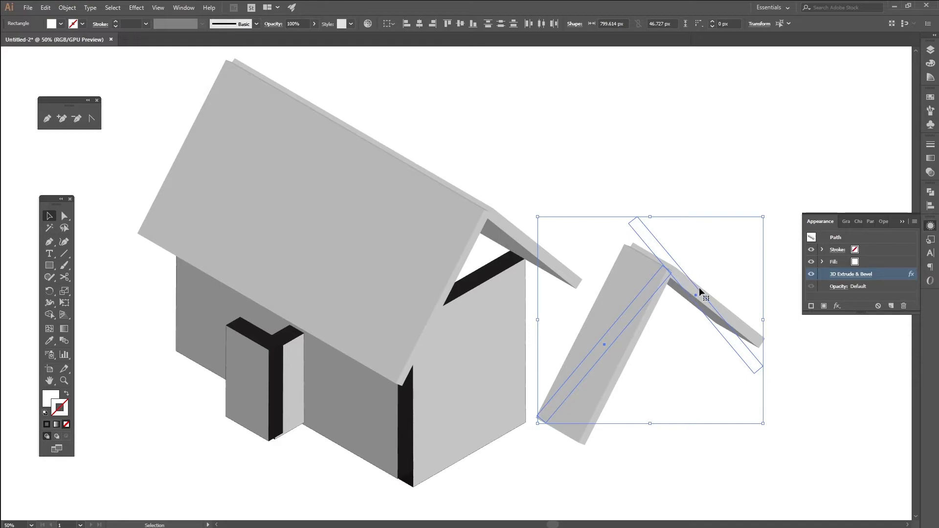
- Change the duplicated roof slabs' 3D Extrude & Bevel position to Isometric Left
{"action": "double_click", "coordinate": [890, 277]}
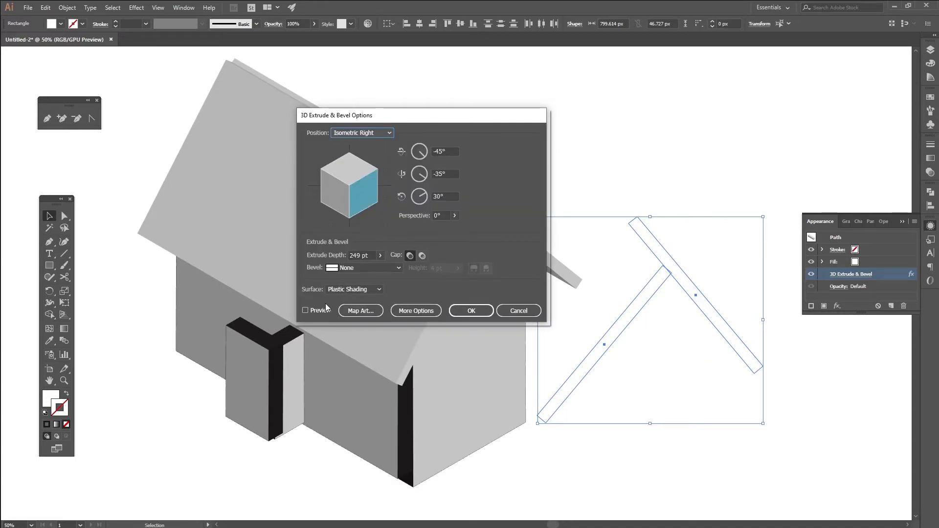
{"action": "left_click", "coordinate": [315, 311]}
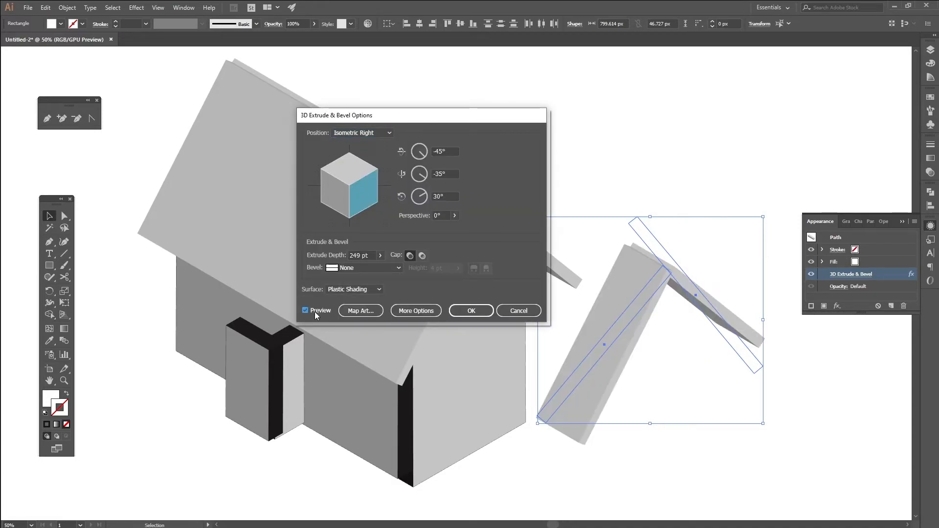
{"action": "left_click", "coordinate": [351, 131]}
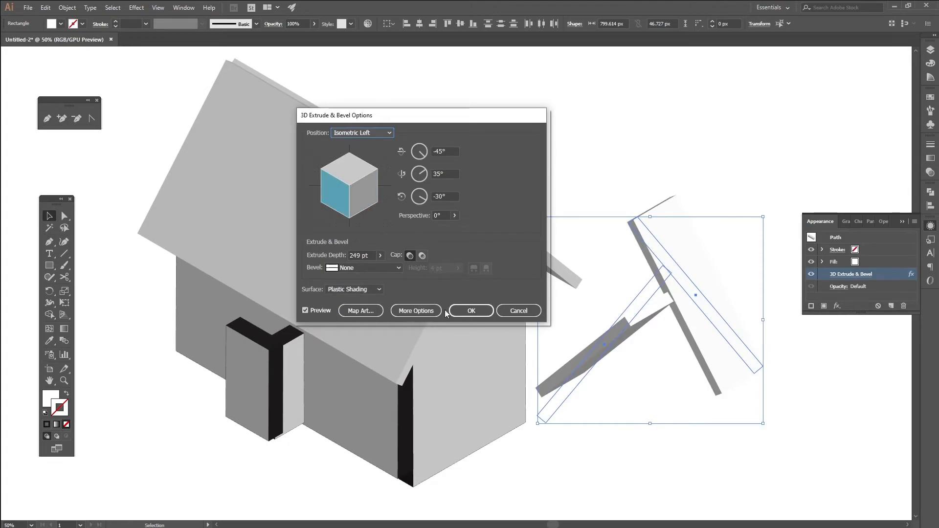
{"action": "left_click", "coordinate": [464, 310]}
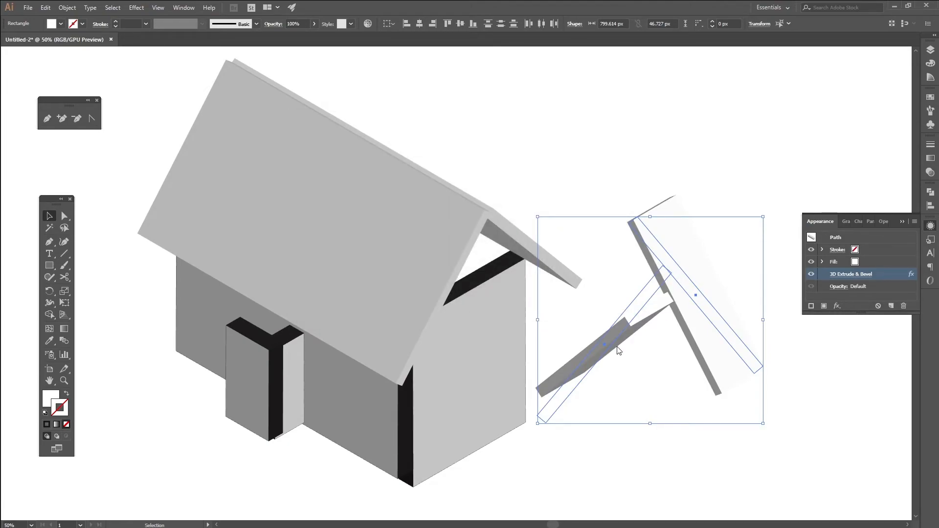
- Scale the two duplicated roof slabs together to about 395 × 23 px
{"action": "left_click", "coordinate": [627, 318]}
{"action": "left_click", "coordinate": [690, 269], "text": "shift"}
{"action": "left_click_drag", "start_coordinate": [763, 216], "coordinate": [721, 268]}
{"action": "left_click", "coordinate": [717, 337]}
- Move the two small roof slabs onto the protruding section and scale them to about 313 × 18 px
{"action": "left_click_drag", "start_coordinate": [622, 338], "coordinate": [235, 308]}
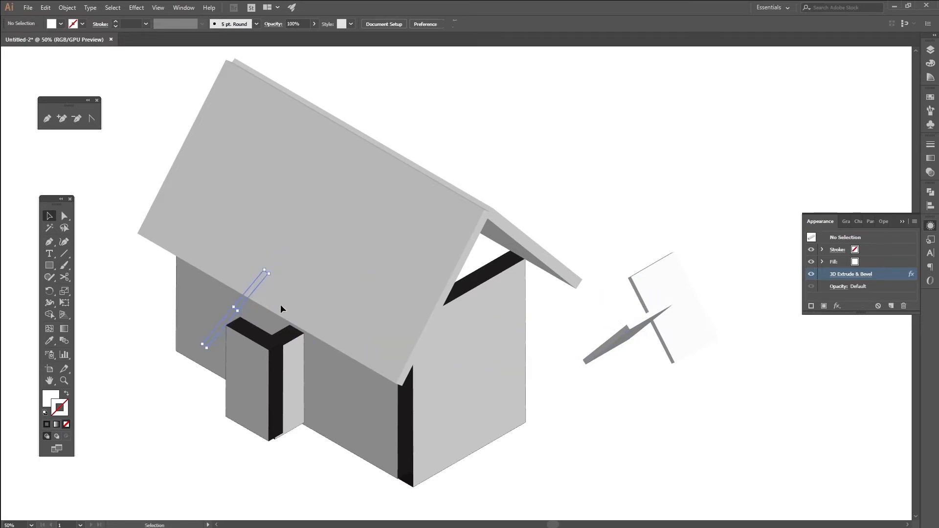
{"action": "left_click_drag", "start_coordinate": [671, 305], "coordinate": [288, 331]}
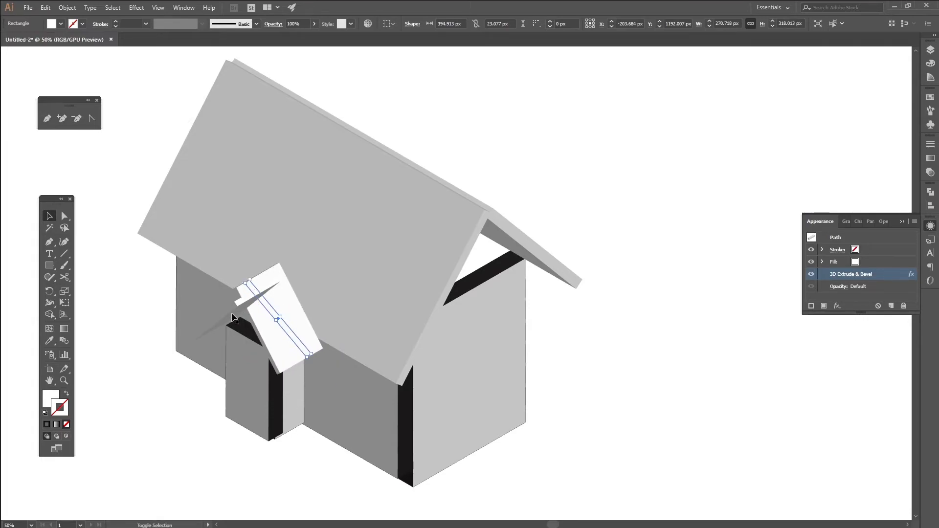
{"action": "left_click", "coordinate": [260, 292], "text": "shift"}
{"action": "mouse_move", "coordinate": [311, 270]}
{"action": "left_mouse_down"}
{"action": "mouse_move", "coordinate": [292, 286]}
{"action": "mouse_move", "coordinate": [300, 280]}
{"action": "left_mouse_up"}
{"action": "key", "text": "ctrl+z"}
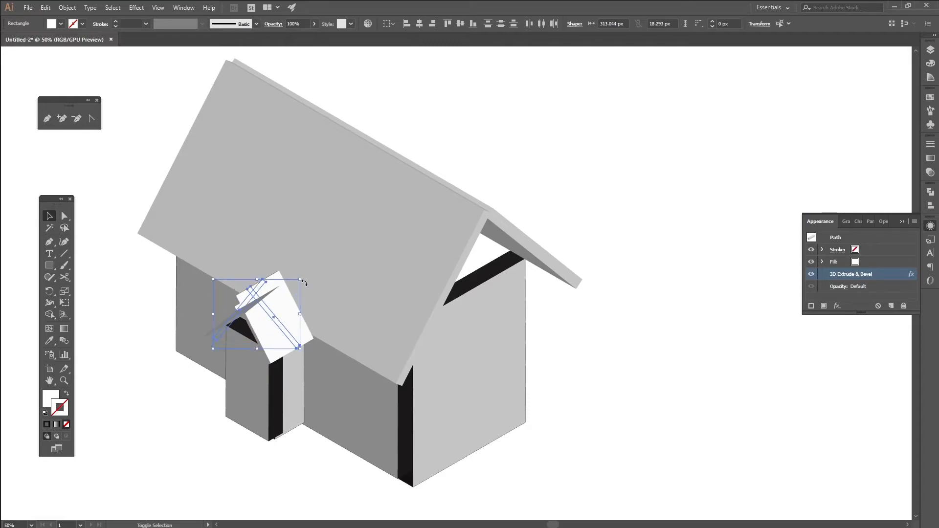
{"action": "left_click", "coordinate": [320, 500]}
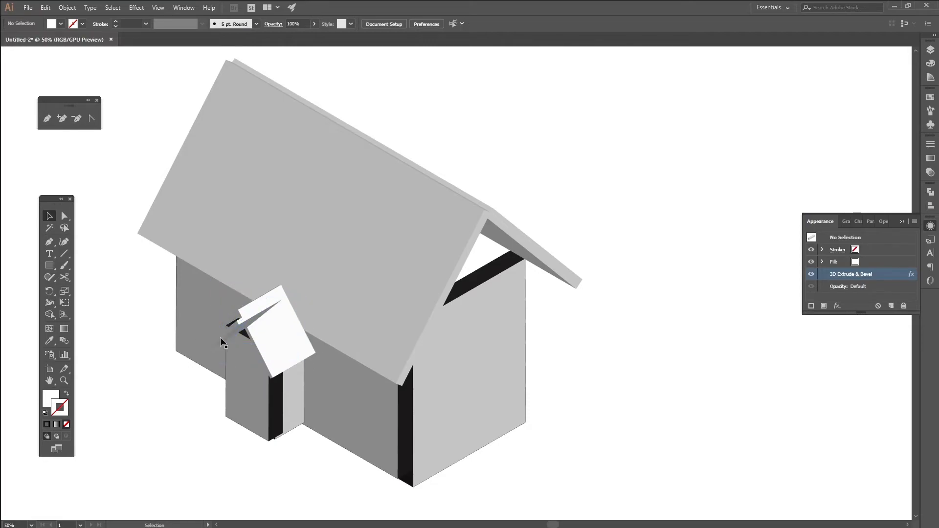
- Place the small roof's gray left slab behind its white right slab
{"action": "left_click", "coordinate": [290, 309]}
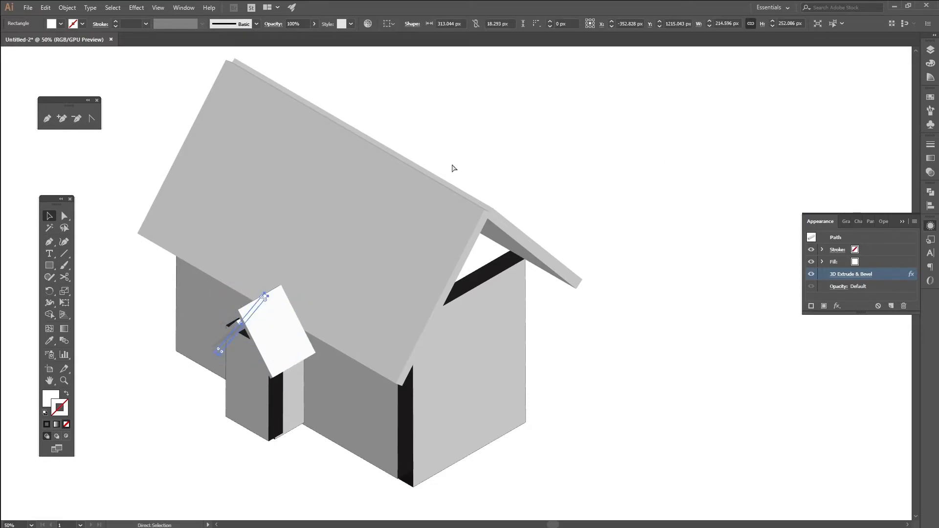
{"action": "left_click", "coordinate": [213, 355]}
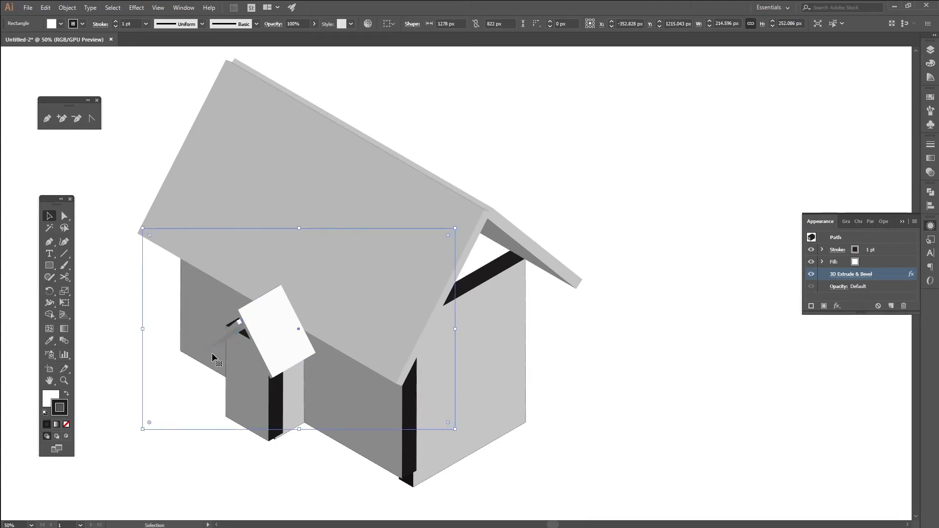
{"action": "key", "text": "ctrl+z"}
- Nudge the small roof's left slab up and slightly left so it meets the white slab at the ridge
{"action": "left_click", "coordinate": [228, 333]}
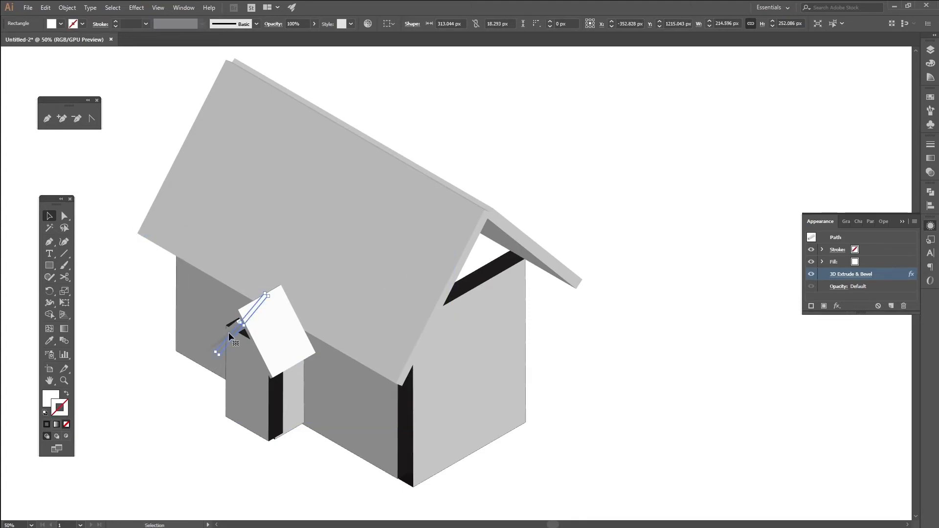
{"action": "key", "text": "Up"}
{"action": "key", "text": "Up"}
{"action": "key", "text": "Up"}
{"action": "key", "text": "Up"}
{"action": "key", "text": "Up"}
{"action": "key", "text": "Up"}
{"action": "key", "text": "Up"}
{"action": "key", "text": "Up"}
{"action": "key", "text": "Left"}
{"action": "key", "text": "Left"}
{"action": "key", "text": "shift+Up"}
{"action": "key", "text": "shift+Up"}
{"action": "key", "text": "shift+Up"}
{"action": "key", "text": "shift+Up"}
{"action": "key", "text": "shift+Up"}
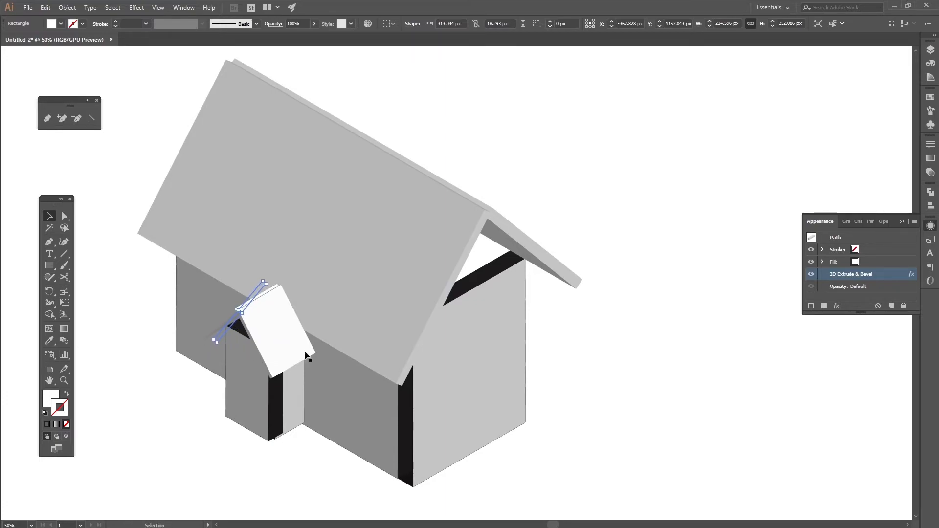
{"action": "left_click", "coordinate": [310, 433]}
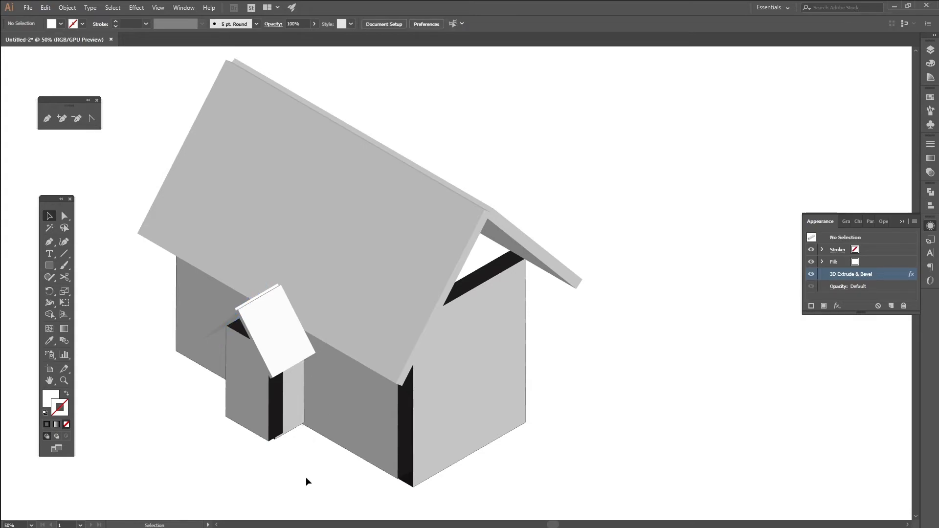
- Set the extrude depth of both small roof slabs to 333 pt
{"action": "left_click", "coordinate": [260, 340]}
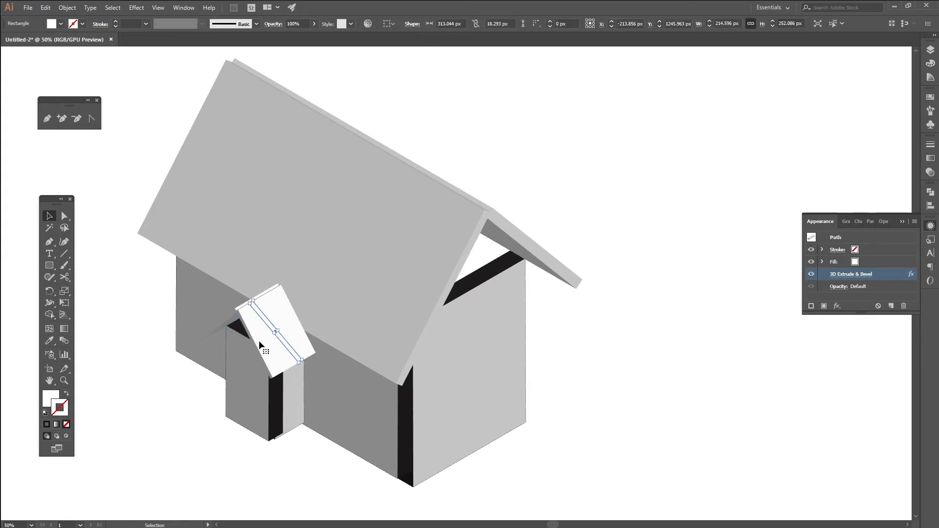
{"action": "left_click", "coordinate": [231, 323], "text": "shift"}
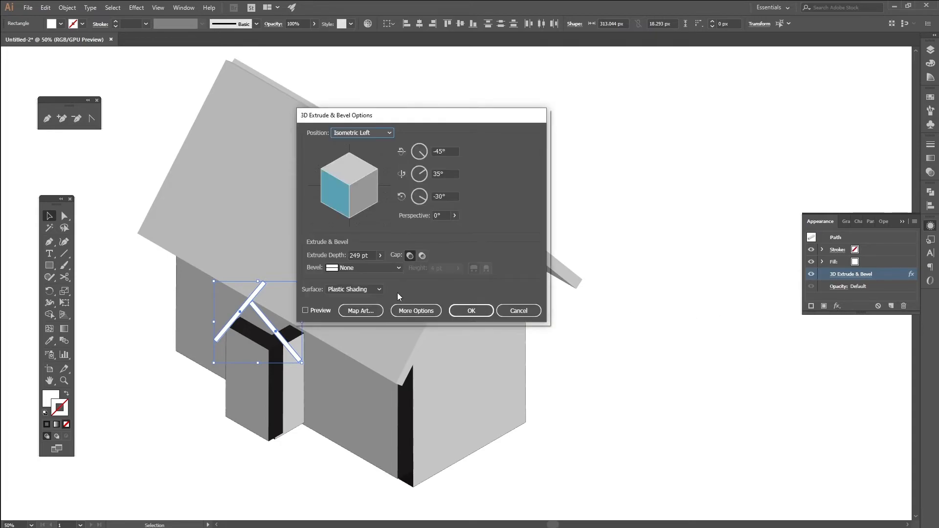
{"action": "left_click", "coordinate": [317, 311]}
{"action": "left_click", "coordinate": [375, 256]}
{"action": "left_click_drag", "start_coordinate": [350, 267], "coordinate": [349, 269]}
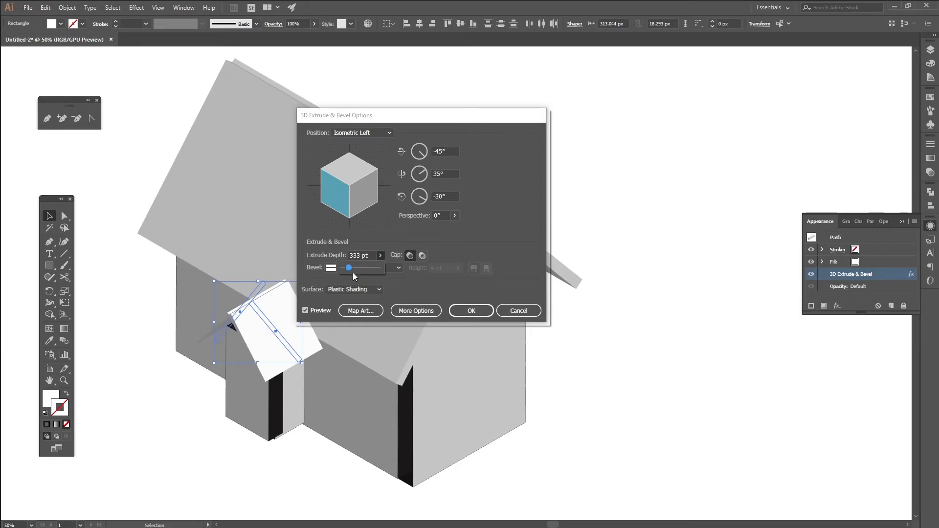
{"action": "left_click", "coordinate": [464, 309]}
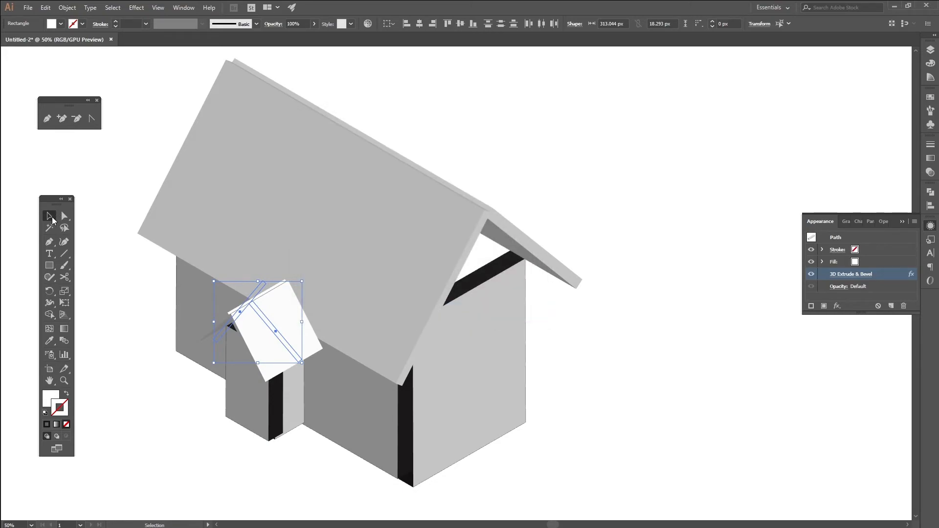
- Nudge both small roof slabs together to the left over the protruding section
{"action": "key", "text": "shift+Left"}
{"action": "key", "text": "shift+Left"}
{"action": "key", "text": "shift+Left"}
{"action": "key", "text": "shift+Left"}
{"action": "key", "text": "shift+Right"}
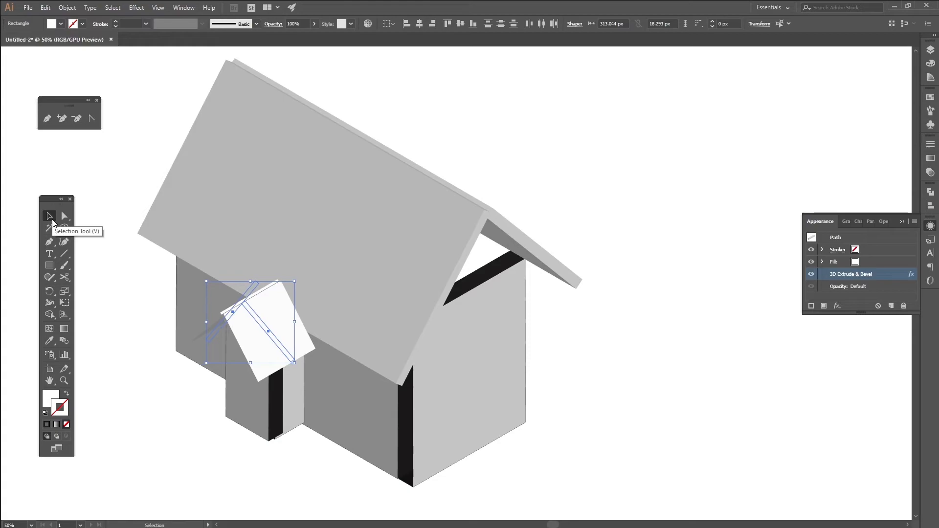
- Nudge both small roof slabs together slightly to the right over the protruding section
{"action": "key", "text": "shift+Right"}
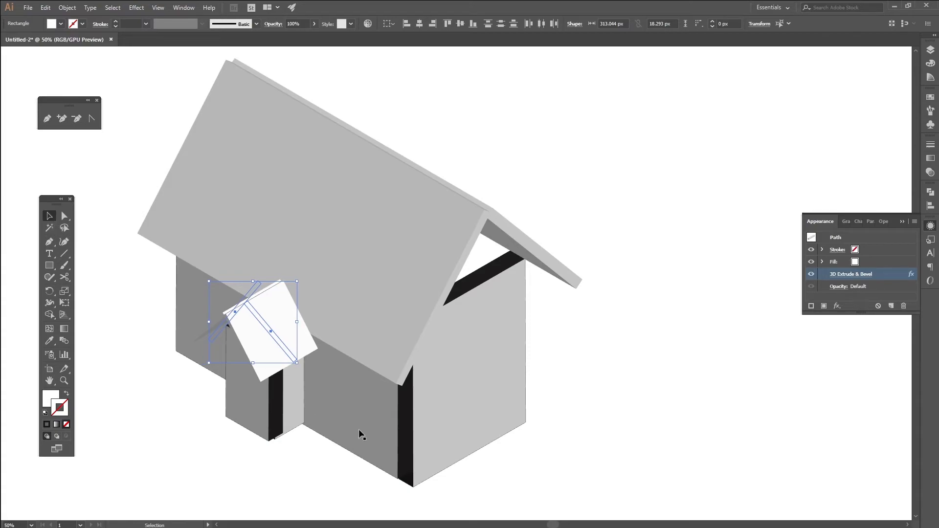
{"action": "left_click", "coordinate": [713, 389]}
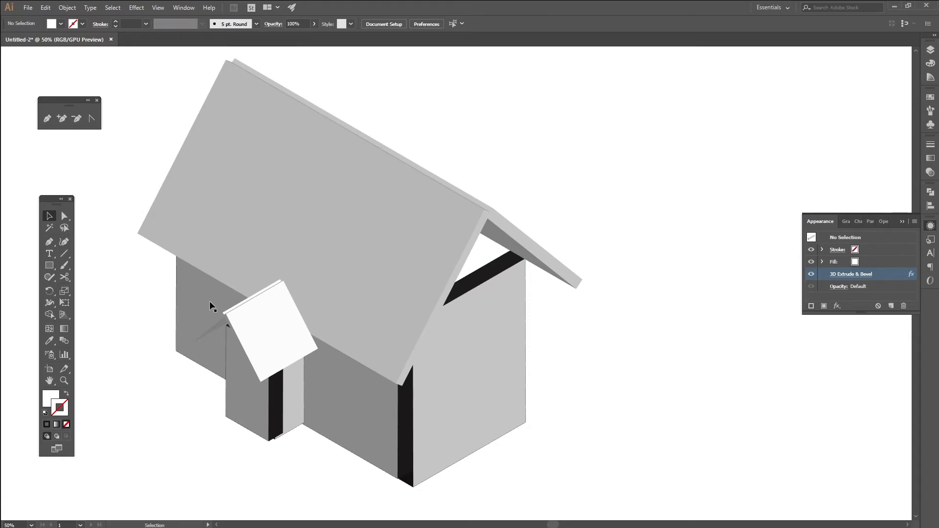
- Duplicate the protruding section's front block in front of the gable wall and remove the copy's stroke
{"action": "left_click", "coordinate": [255, 415]}
{"action": "mouse_move", "coordinate": [272, 412]}
{"action": "left_mouse_down"}
{"action": "mouse_move", "coordinate": [496, 435]}
{"action": "mouse_move", "coordinate": [500, 448]}
{"action": "left_mouse_up"}
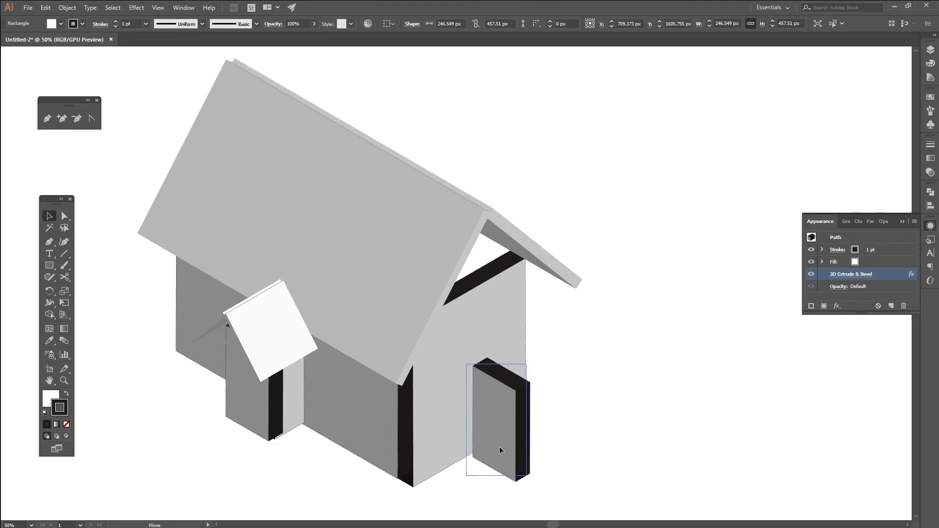
{"action": "left_click", "coordinate": [66, 424]}
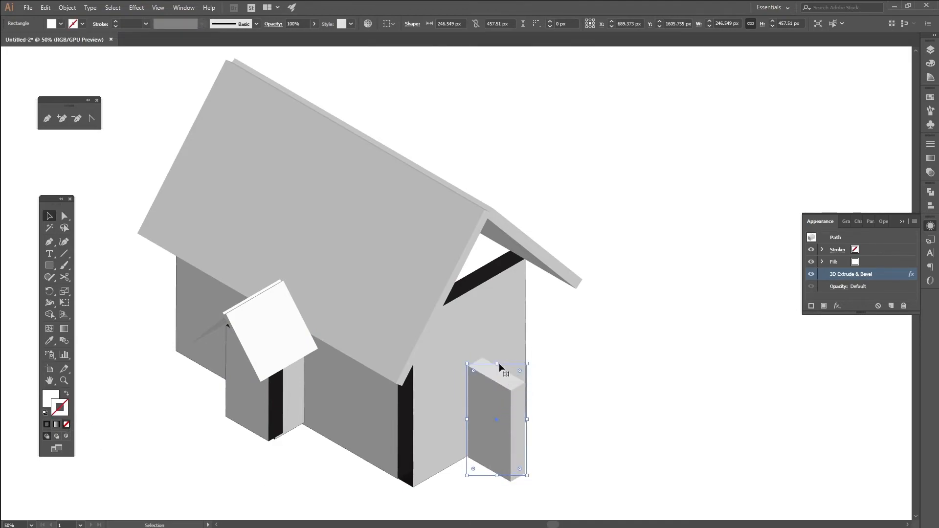
- Stretch the copied block upward to about 1316 px tall as a chimney and move it against the gable wall
{"action": "left_click_drag", "start_coordinate": [498, 365], "coordinate": [498, 154]}
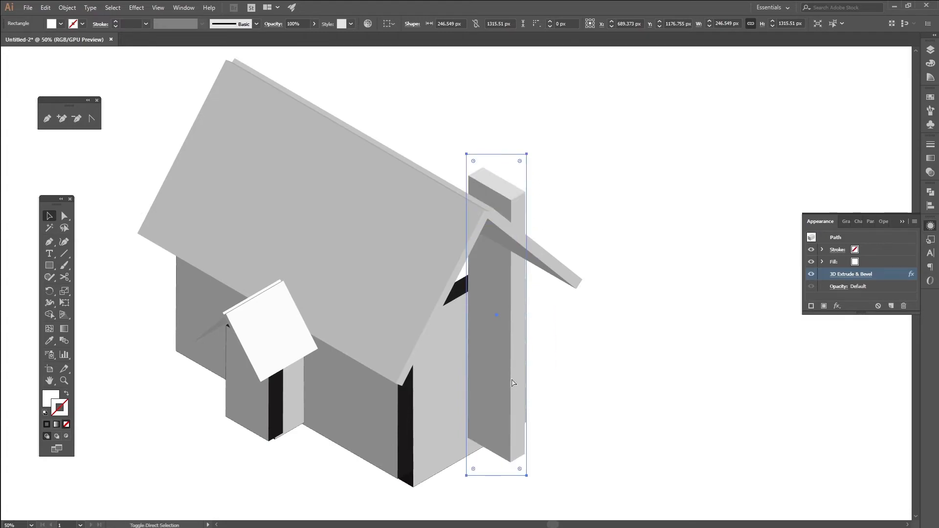
{"action": "left_click_drag", "start_coordinate": [512, 425], "coordinate": [489, 455]}
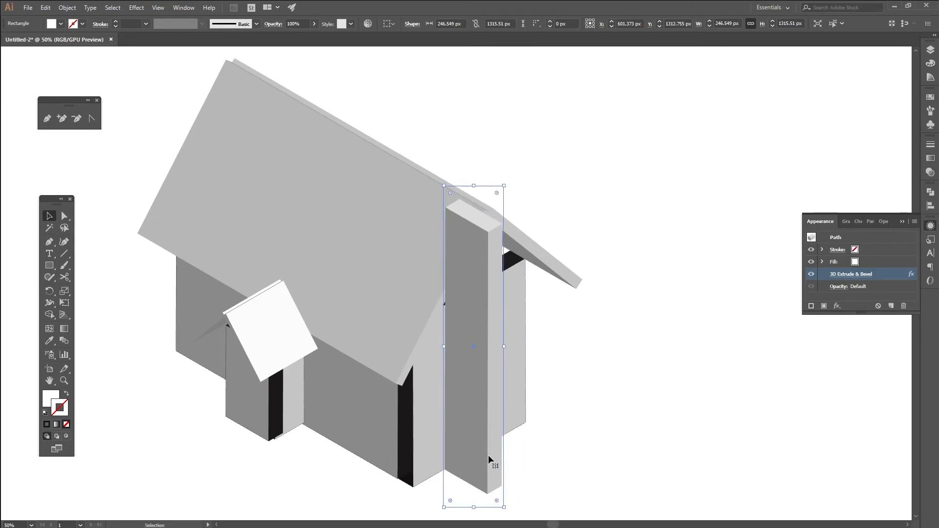
- Change the chimney's 3D Extrude & Bevel to the Isometric Right position with an extrude depth of 111 pt
{"action": "double_click", "coordinate": [893, 274]}
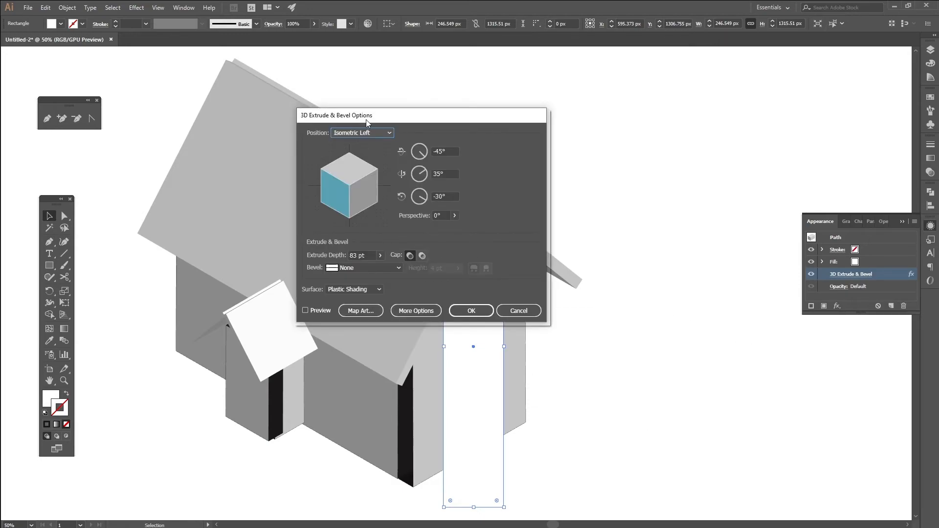
{"action": "left_click_drag", "start_coordinate": [384, 120], "coordinate": [756, 208]}
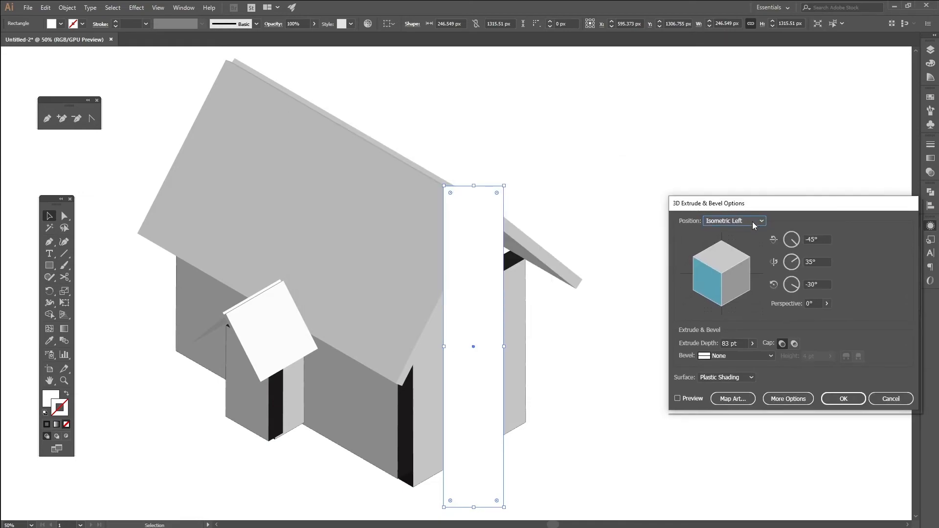
{"action": "left_click", "coordinate": [749, 219]}
{"action": "left_click", "coordinate": [731, 389]}
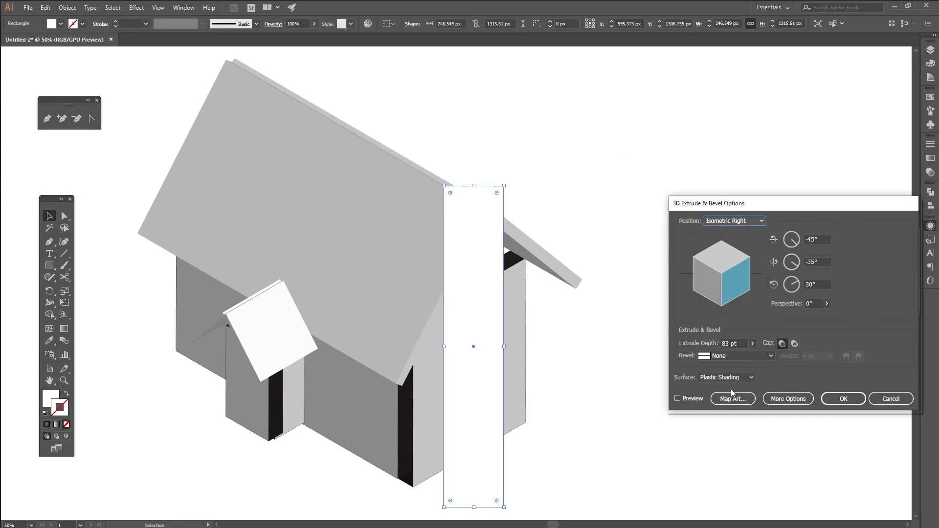
{"action": "left_click", "coordinate": [691, 399]}
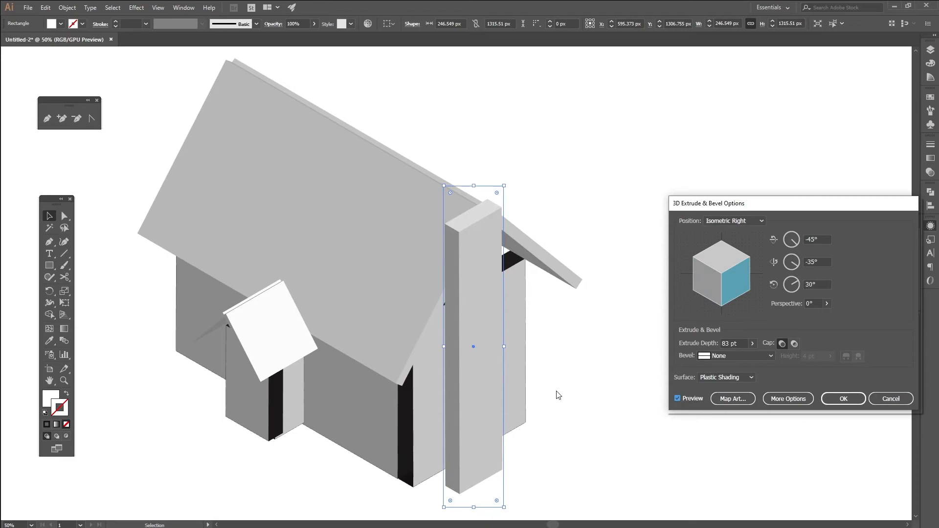
{"action": "left_click", "coordinate": [753, 344]}
{"action": "left_click_drag", "start_coordinate": [717, 356], "coordinate": [717, 356]}
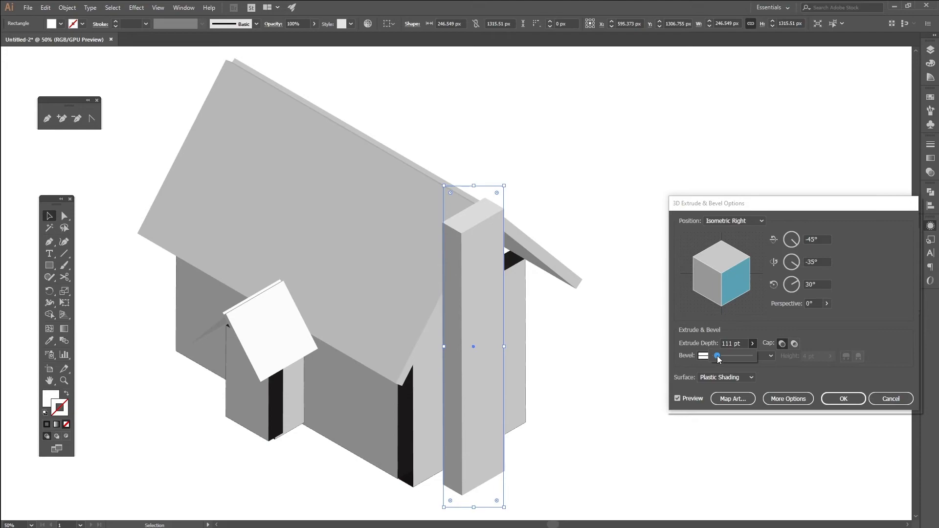
{"action": "left_click", "coordinate": [843, 399]}
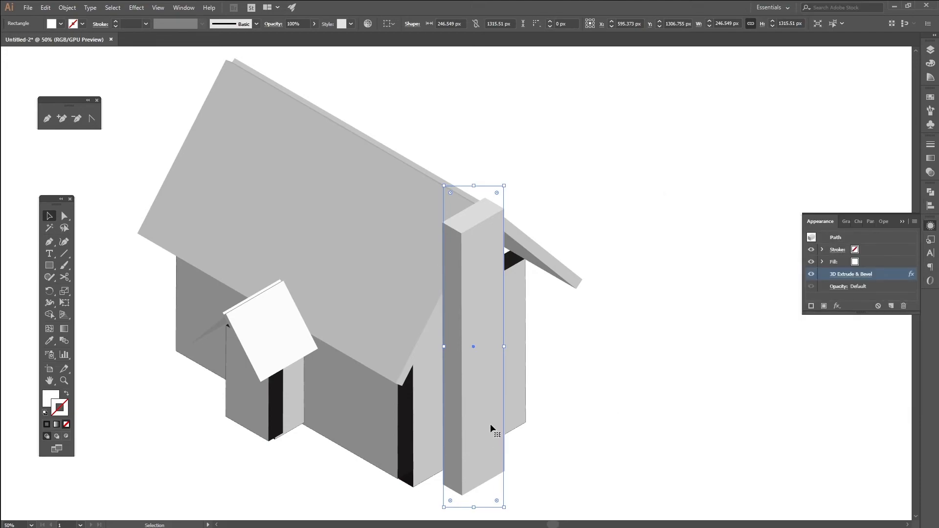
- Center the chimney on the gable wall below the ridge and narrow it to about 191 px
{"action": "mouse_move", "coordinate": [486, 395]}
{"action": "left_mouse_down"}
{"action": "mouse_move", "coordinate": [498, 382]}
{"action": "mouse_move", "coordinate": [489, 394]}
{"action": "left_mouse_up"}
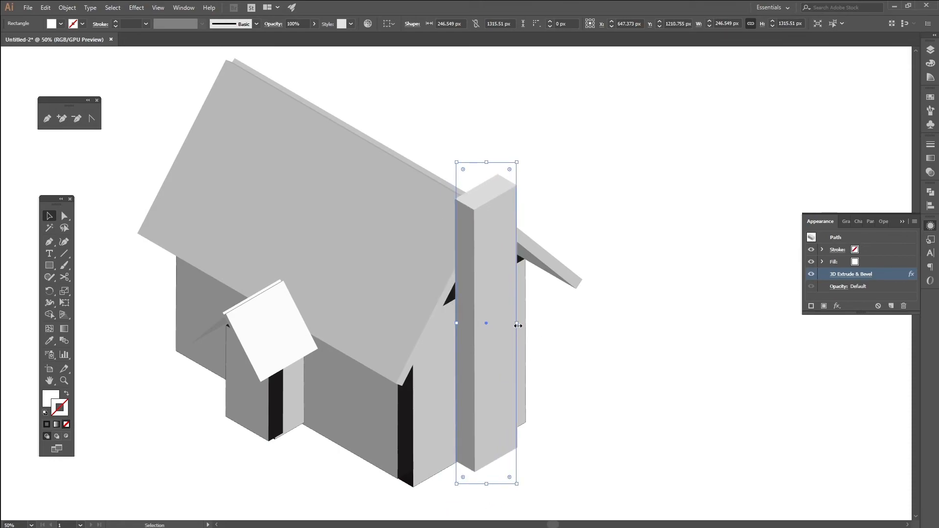
{"action": "left_click_drag", "start_coordinate": [520, 325], "coordinate": [510, 328]}
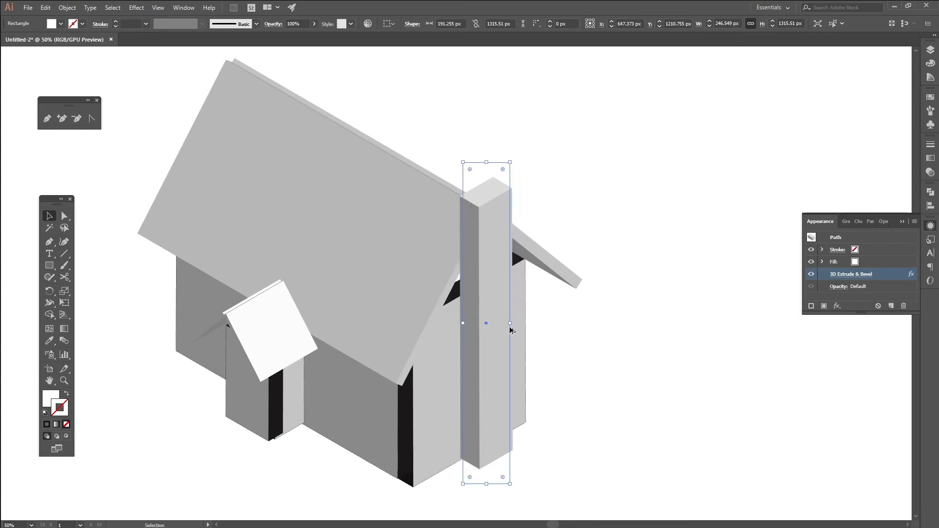
{"action": "left_click", "coordinate": [588, 368]}
{"action": "left_click_drag", "start_coordinate": [488, 416], "coordinate": [488, 417]}
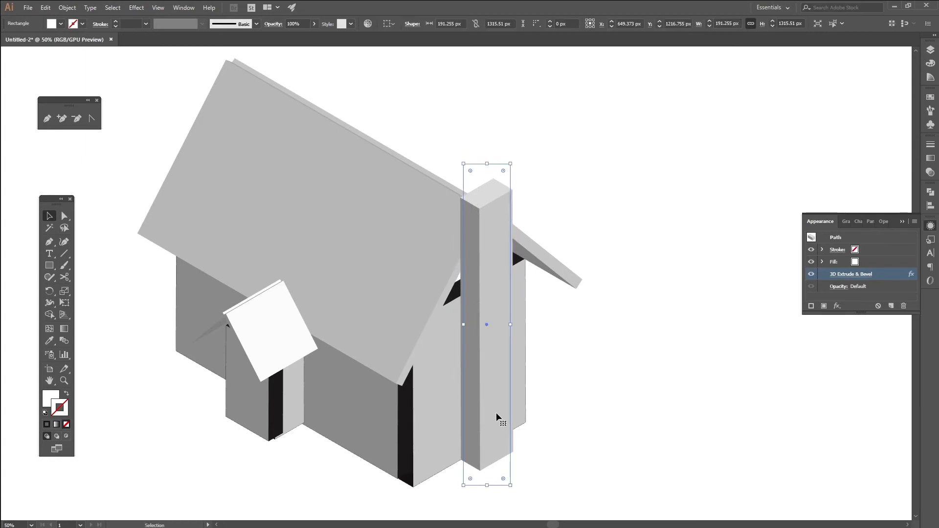
- Extend the chimney above the roof ridge to about 1458 px tall and nudge it down so its base meets the ground
{"action": "left_click_drag", "start_coordinate": [487, 164], "coordinate": [486, 137]}
{"action": "left_click", "coordinate": [589, 273]}
{"action": "left_click", "coordinate": [487, 199]}
{"action": "left_click_drag", "start_coordinate": [486, 137], "coordinate": [487, 130]}
{"action": "left_click", "coordinate": [552, 209]}
{"action": "left_click", "coordinate": [498, 406]}
{"action": "key", "text": "shift+Down"}
{"action": "key", "text": "Down"}
{"action": "key", "text": "Down"}
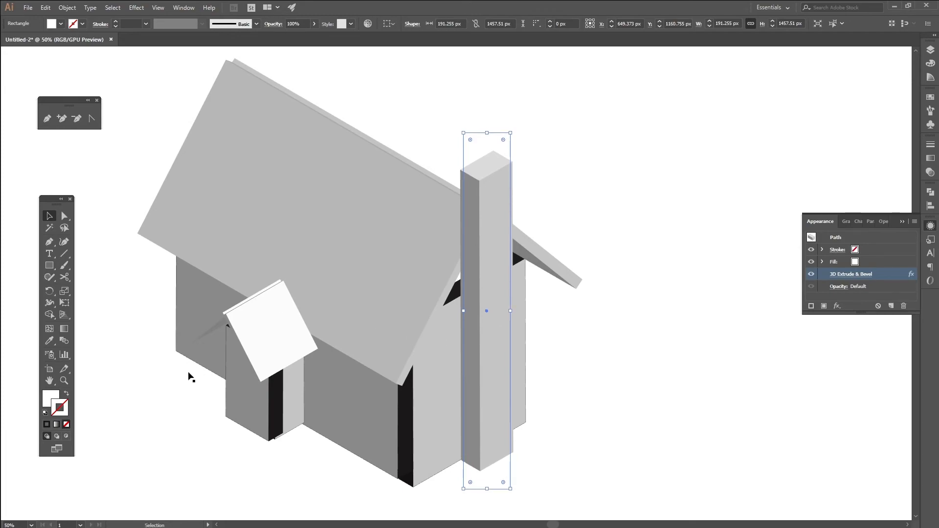
{"action": "left_click", "coordinate": [137, 380]}
{"action": "left_click", "coordinate": [104, 295]}
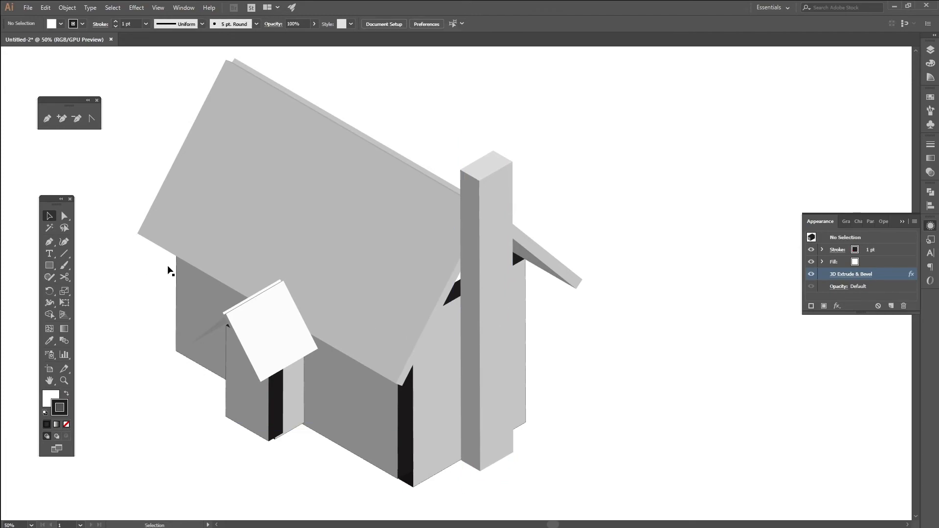
- Draw a circle 104 px in diameter in the empty area beside the chimney
{"action": "left_click", "coordinate": [50, 266]}
{"action": "left_click", "coordinate": [93, 289]}
{"action": "left_click_drag", "start_coordinate": [615, 181], "coordinate": [639, 205]}
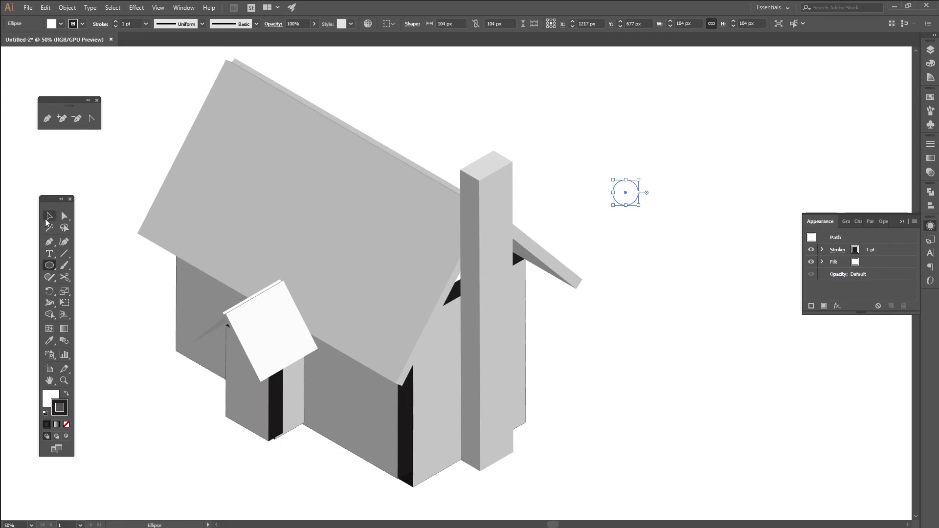
{"action": "left_click", "coordinate": [48, 217]}
- Apply 3D Extrude & Bevel to the circle with the Isometric Top position and an extrude depth of 111 pt
{"action": "left_click", "coordinate": [136, 7]}
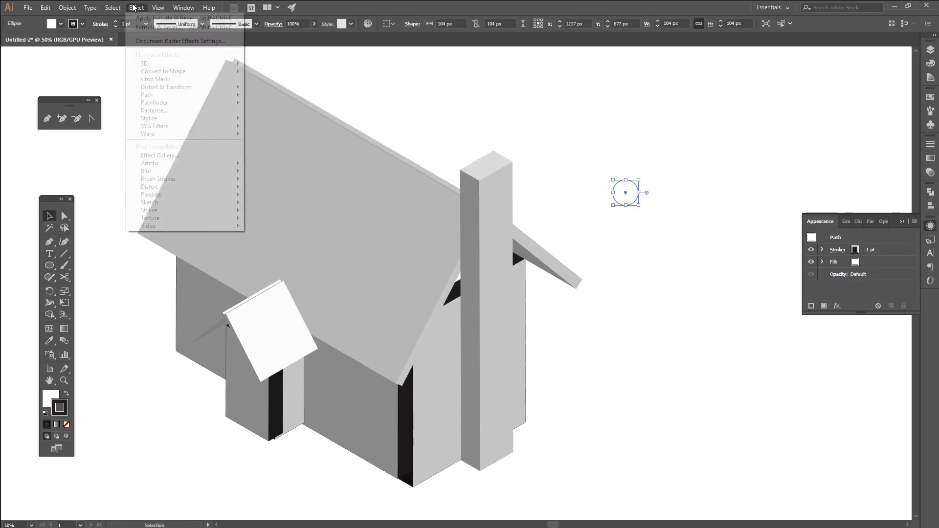
{"action": "left_click", "coordinate": [142, 27]}
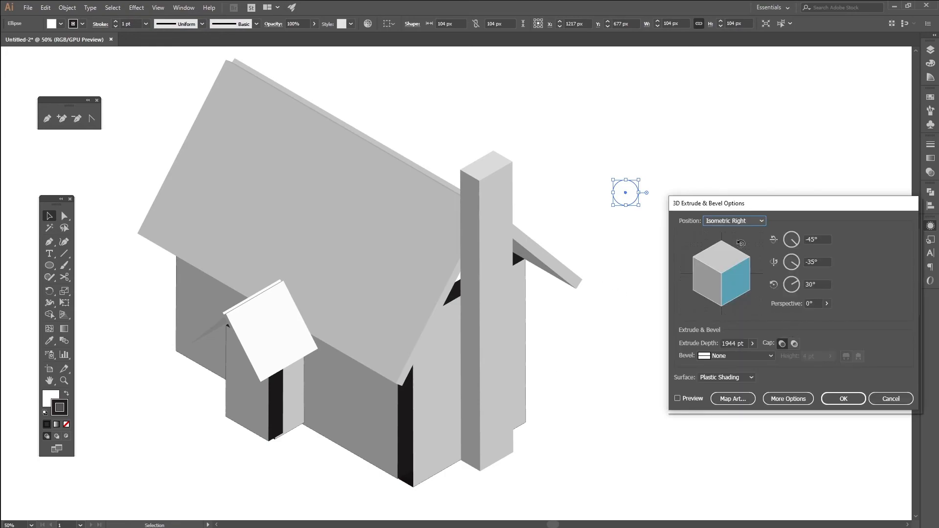
{"action": "left_click", "coordinate": [678, 398]}
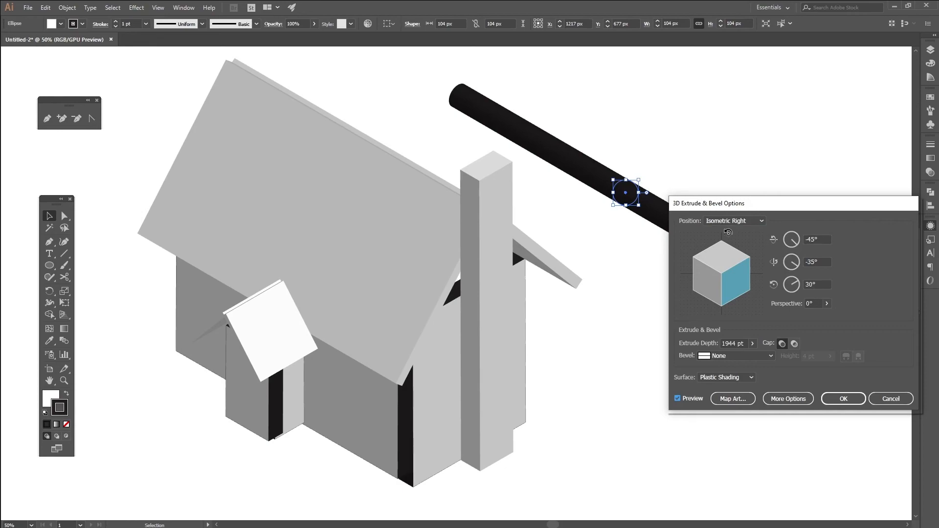
{"action": "left_click", "coordinate": [752, 344]}
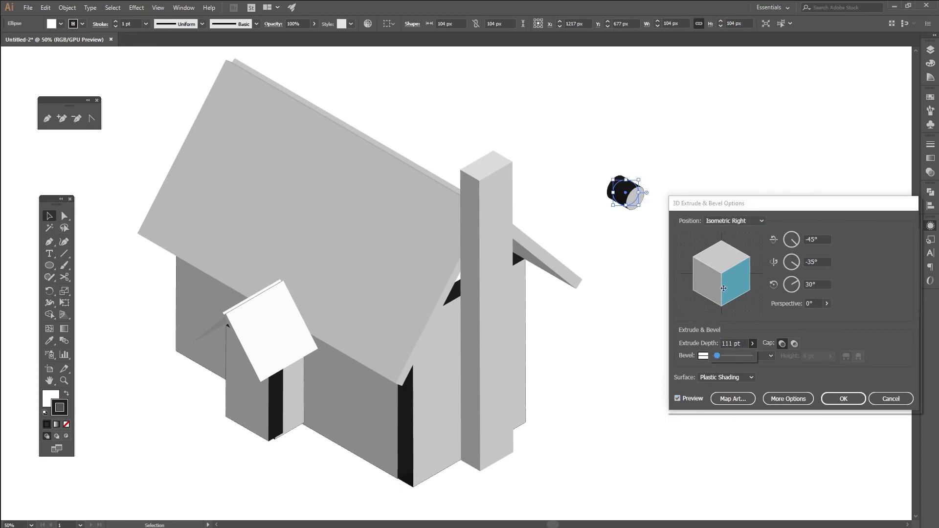
{"action": "left_click", "coordinate": [732, 221]}
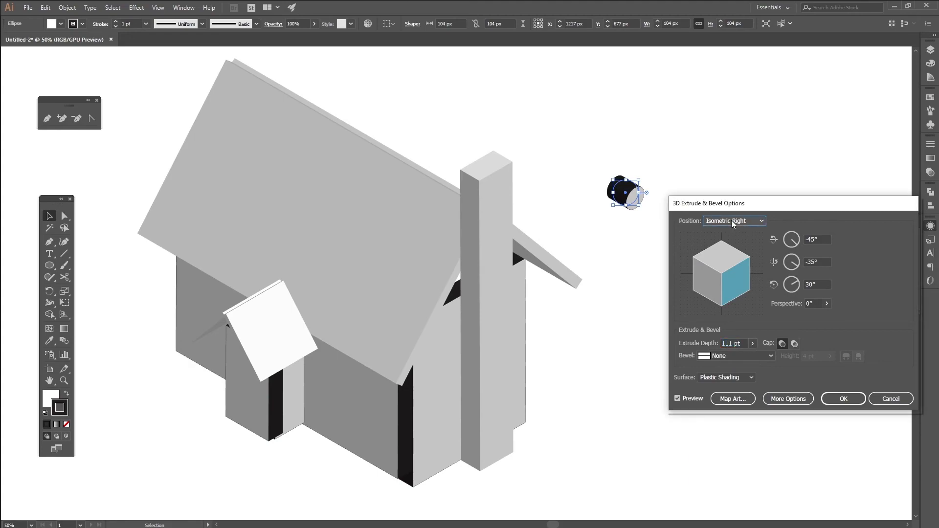
{"action": "left_click", "coordinate": [732, 223]}
{"action": "left_click", "coordinate": [719, 402]}
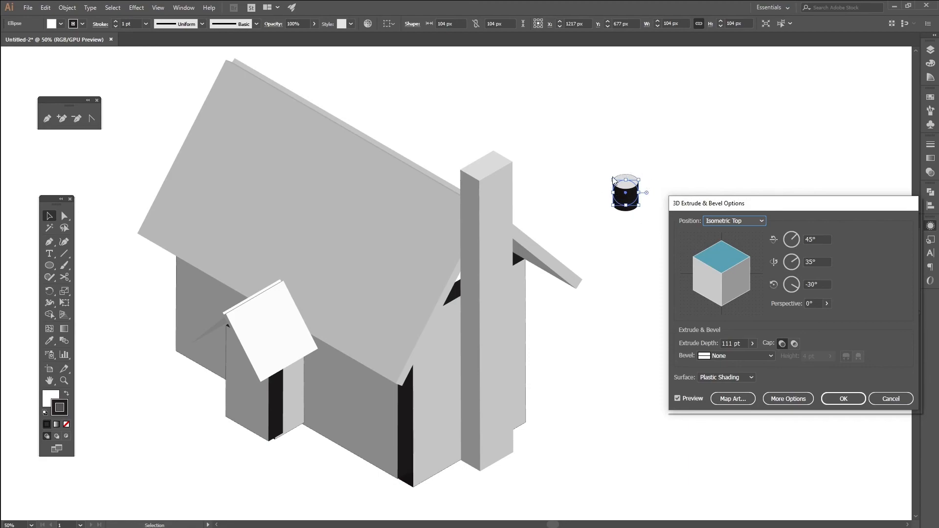
{"action": "left_click", "coordinate": [844, 399]}
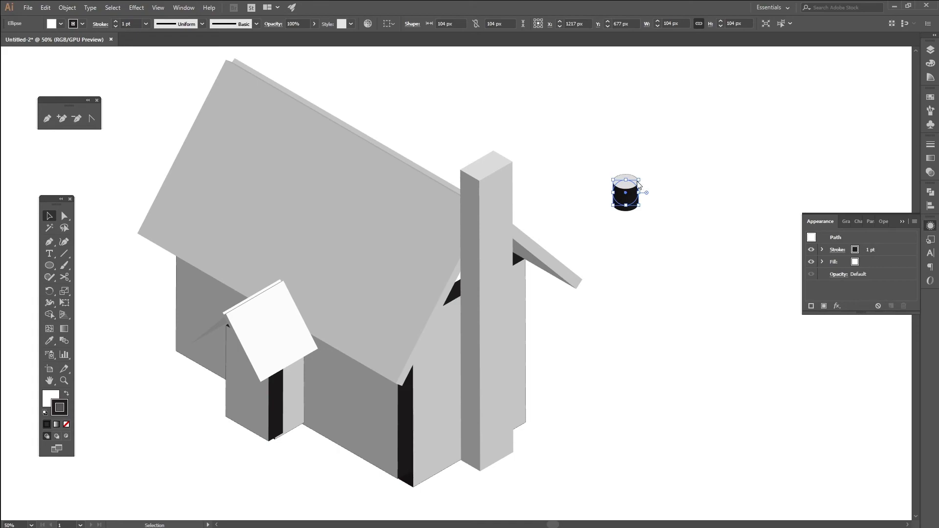
- Scale the cylinder's circle to 72 px and place it and a duplicate close together on top of the chimney
{"action": "left_click_drag", "start_coordinate": [639, 180], "coordinate": [501, 156]}
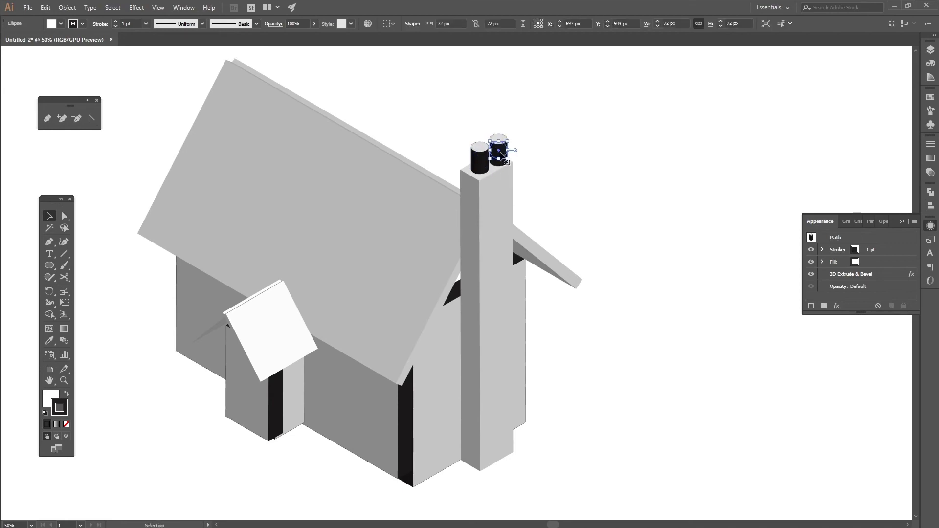
{"action": "key", "text": "shift+Left"}
{"action": "key", "text": "shift+Left"}
{"action": "key", "text": "shift+Down"}
{"action": "left_click", "coordinate": [587, 193]}
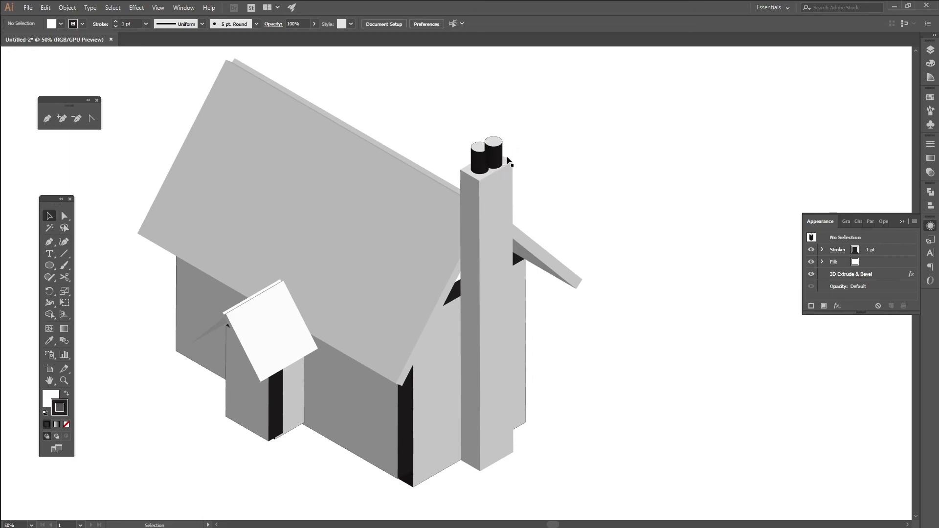
- Remove the stroke from both cylindrical chimney pots
{"action": "left_click", "coordinate": [493, 155]}
{"action": "left_click", "coordinate": [481, 168], "text": "shift"}
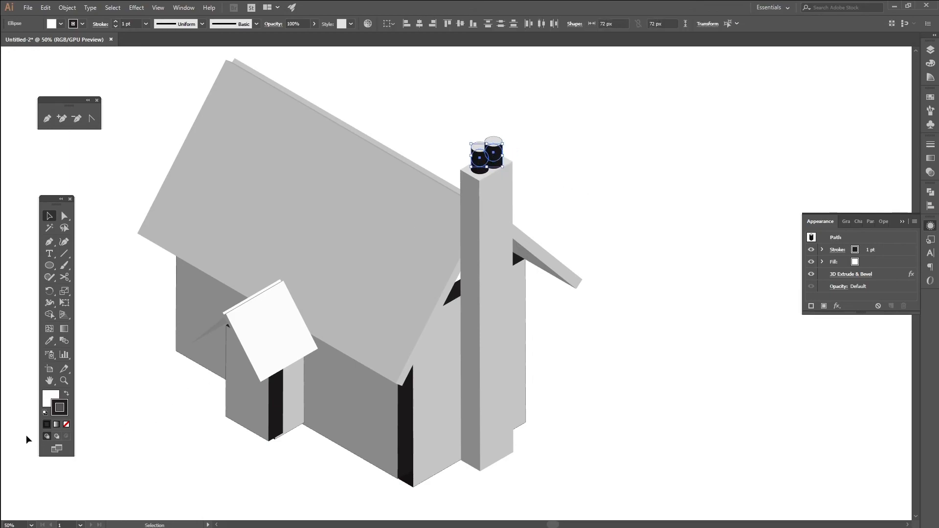
{"action": "left_click", "coordinate": [67, 424]}
{"action": "left_click", "coordinate": [583, 174]}
{"action": "left_click", "coordinate": [492, 152]}
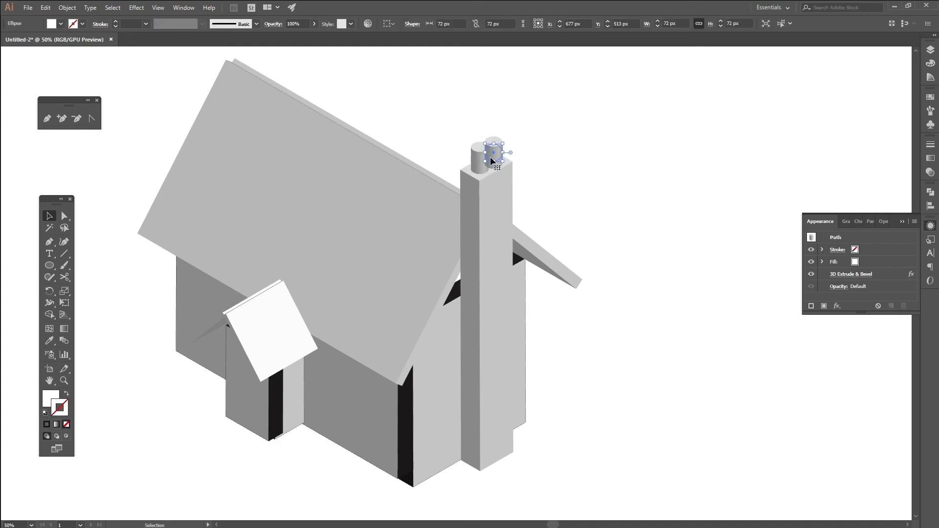
{"action": "left_click", "coordinate": [570, 157]}
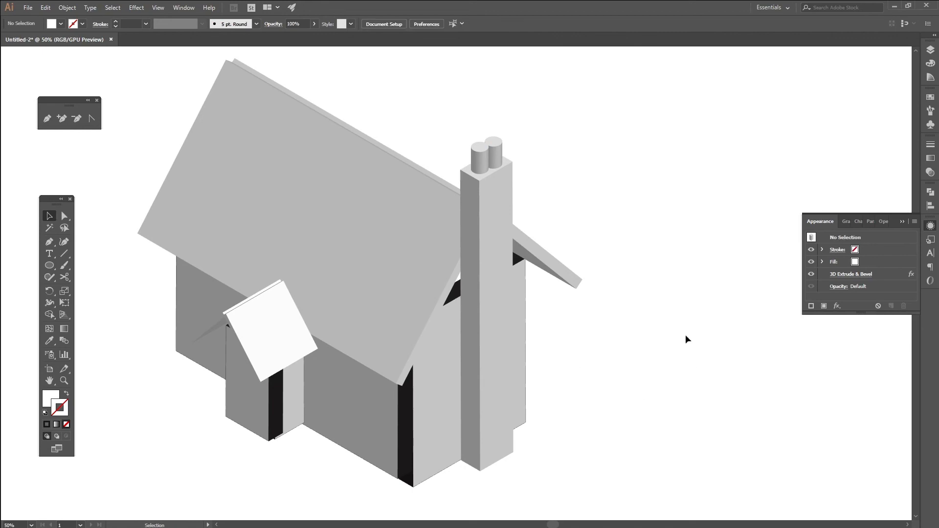
- Fill the chimney with the muted red color b77b7b
{"action": "mouse_move", "coordinate": [499, 330]}
{"action": "left_mouse_down"}
{"action": "mouse_move", "coordinate": [621, 313]}
{"action": "mouse_move", "coordinate": [621, 332]}
{"action": "mouse_move", "coordinate": [600, 348]}
{"action": "left_mouse_up"}
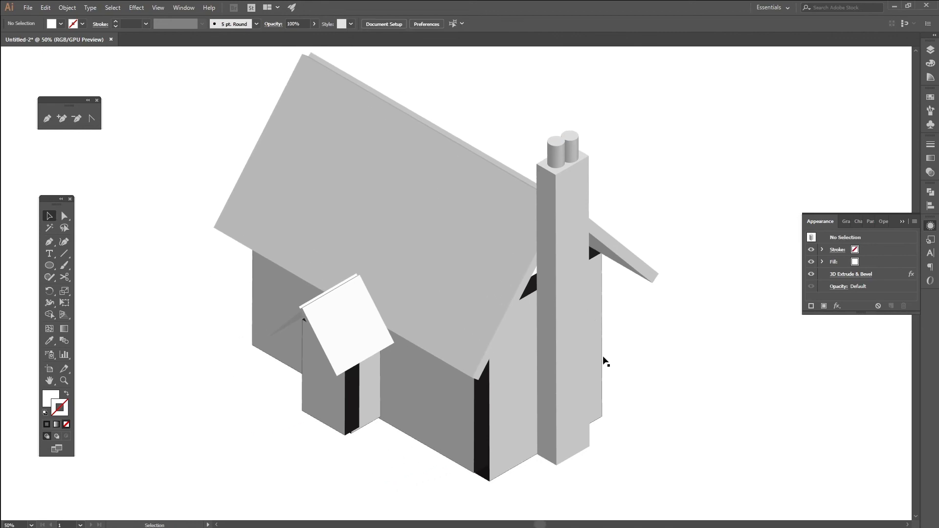
{"action": "left_click", "coordinate": [570, 399]}
{"action": "left_click", "coordinate": [54, 402]}
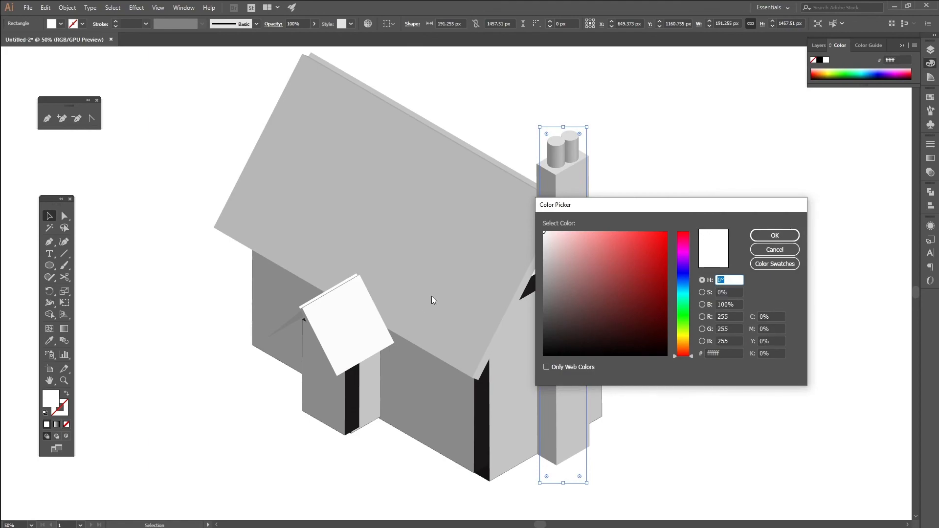
{"action": "left_click_drag", "start_coordinate": [693, 206], "coordinate": [702, 207]}
{"action": "left_click", "coordinate": [642, 265]}
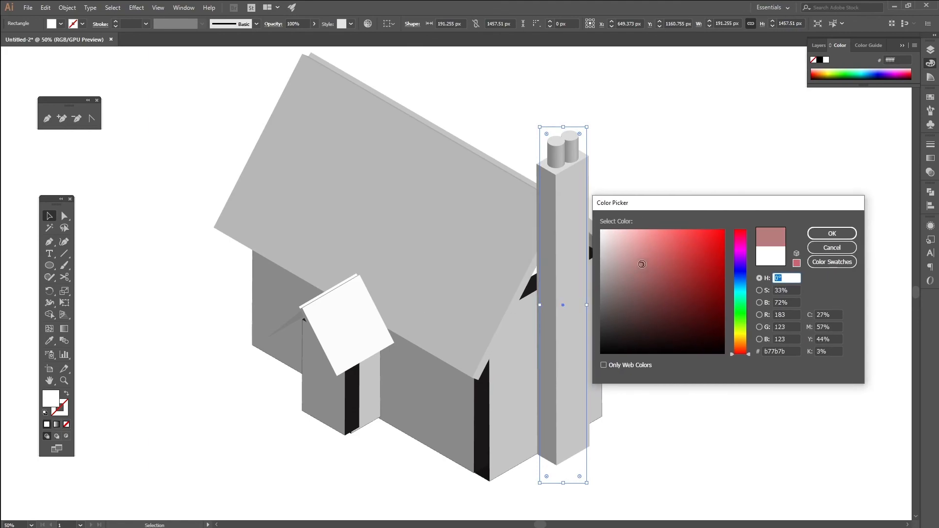
{"action": "left_click", "coordinate": [838, 234]}
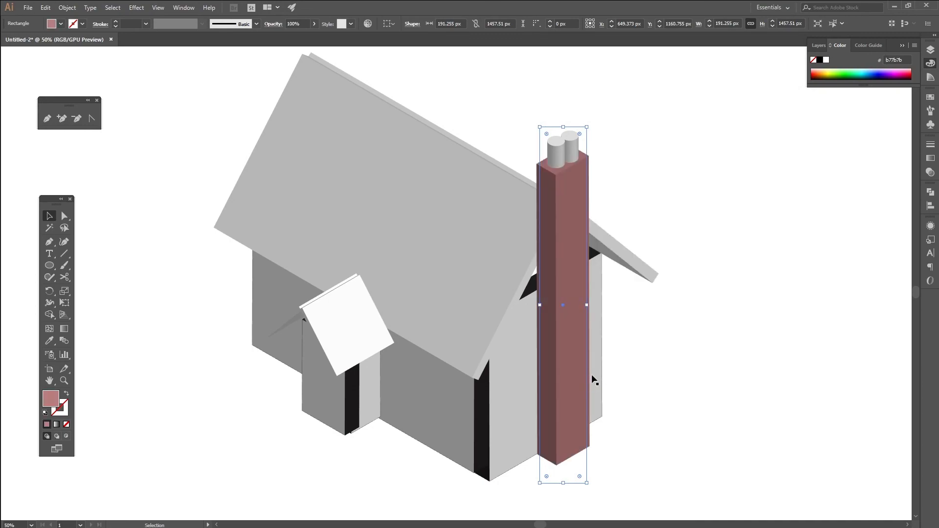
{"action": "left_click", "coordinate": [713, 331]}
{"action": "left_click_drag", "start_coordinate": [639, 301], "coordinate": [589, 317]}
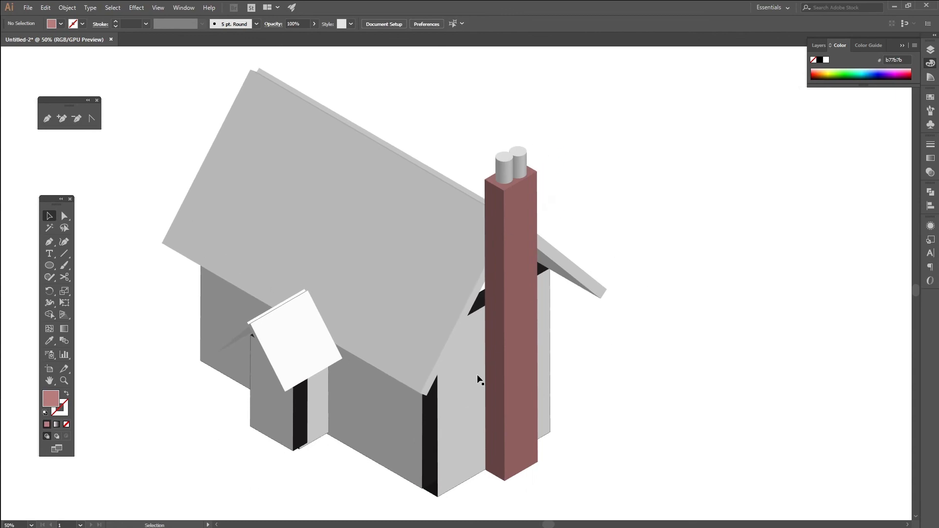